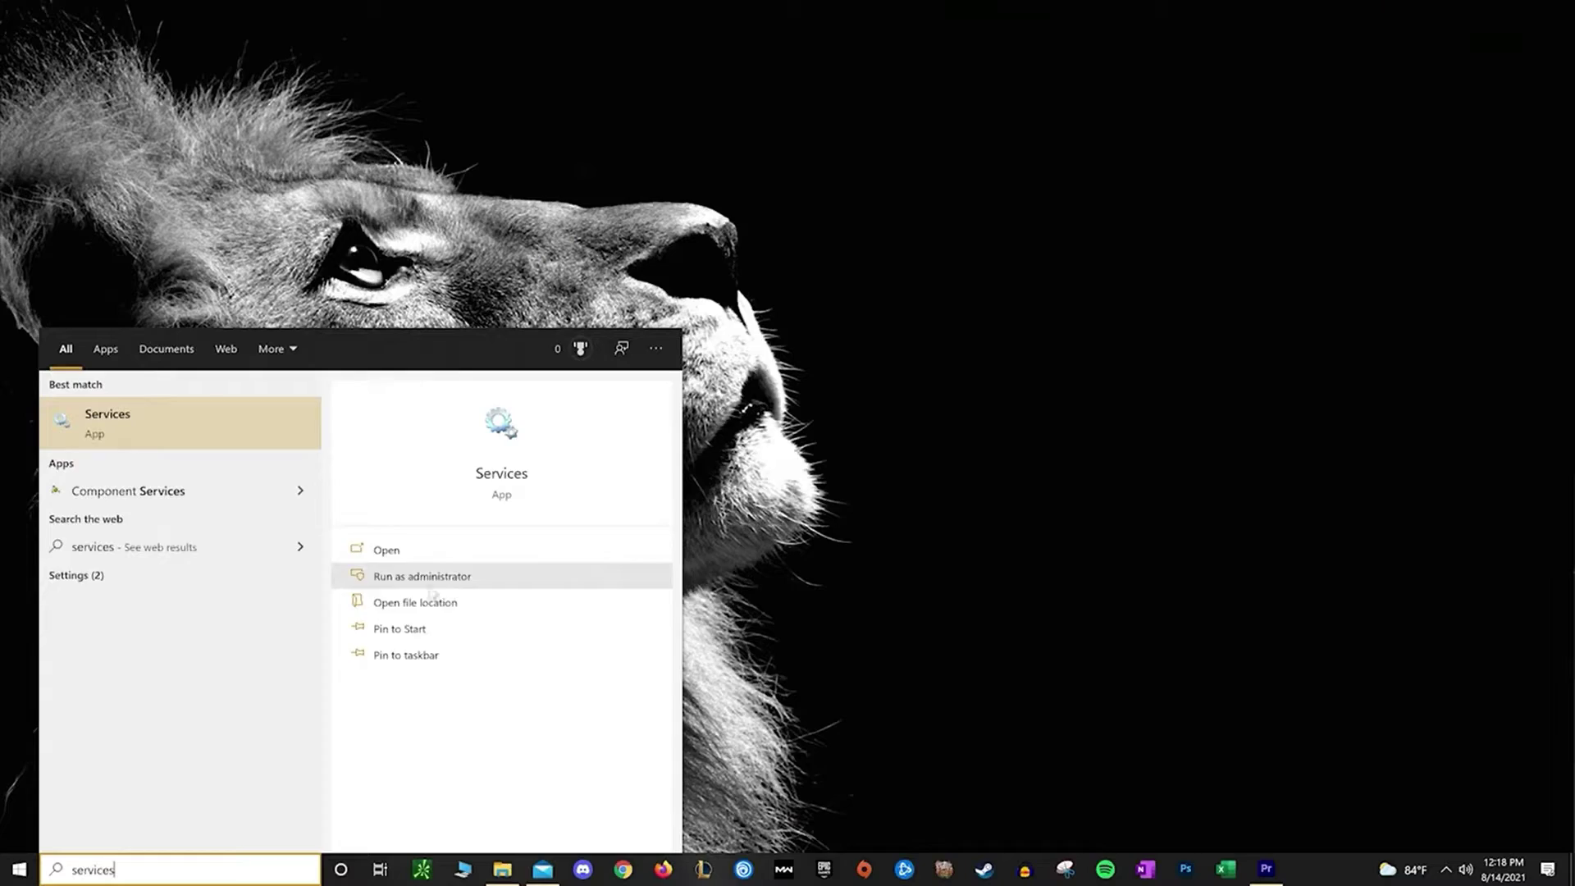
Launch Services as administrator sorted by startup type, then bring up the Startup Apps settings list.
{"action": "left_click", "coordinate": [398, 576]}
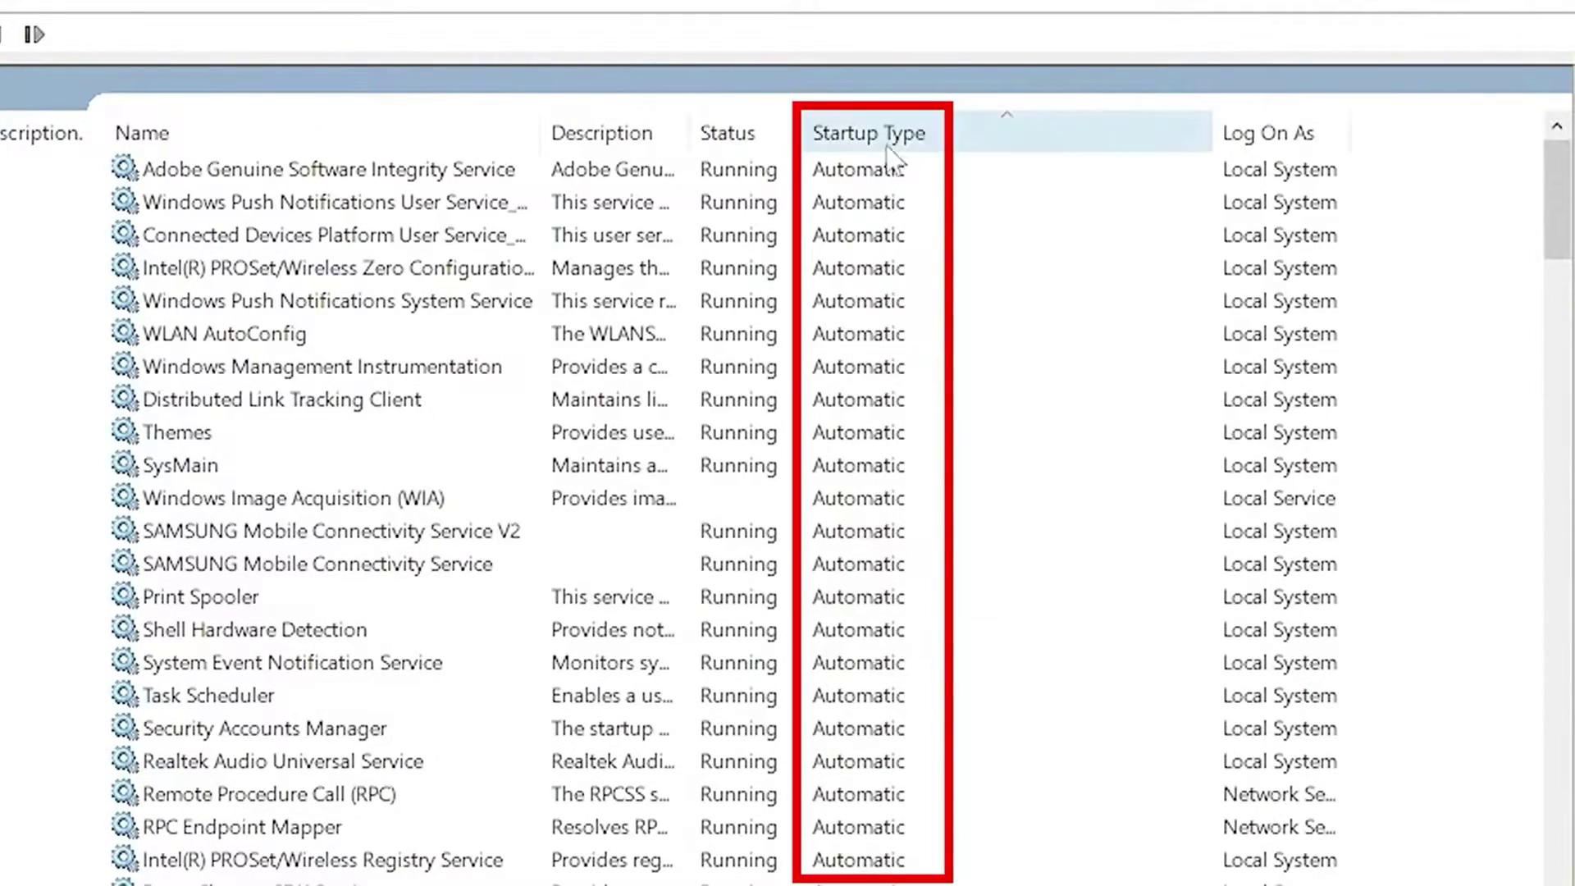
{"action": "left_click", "coordinate": [903, 146]}
{"action": "left_click", "coordinate": [921, 148]}
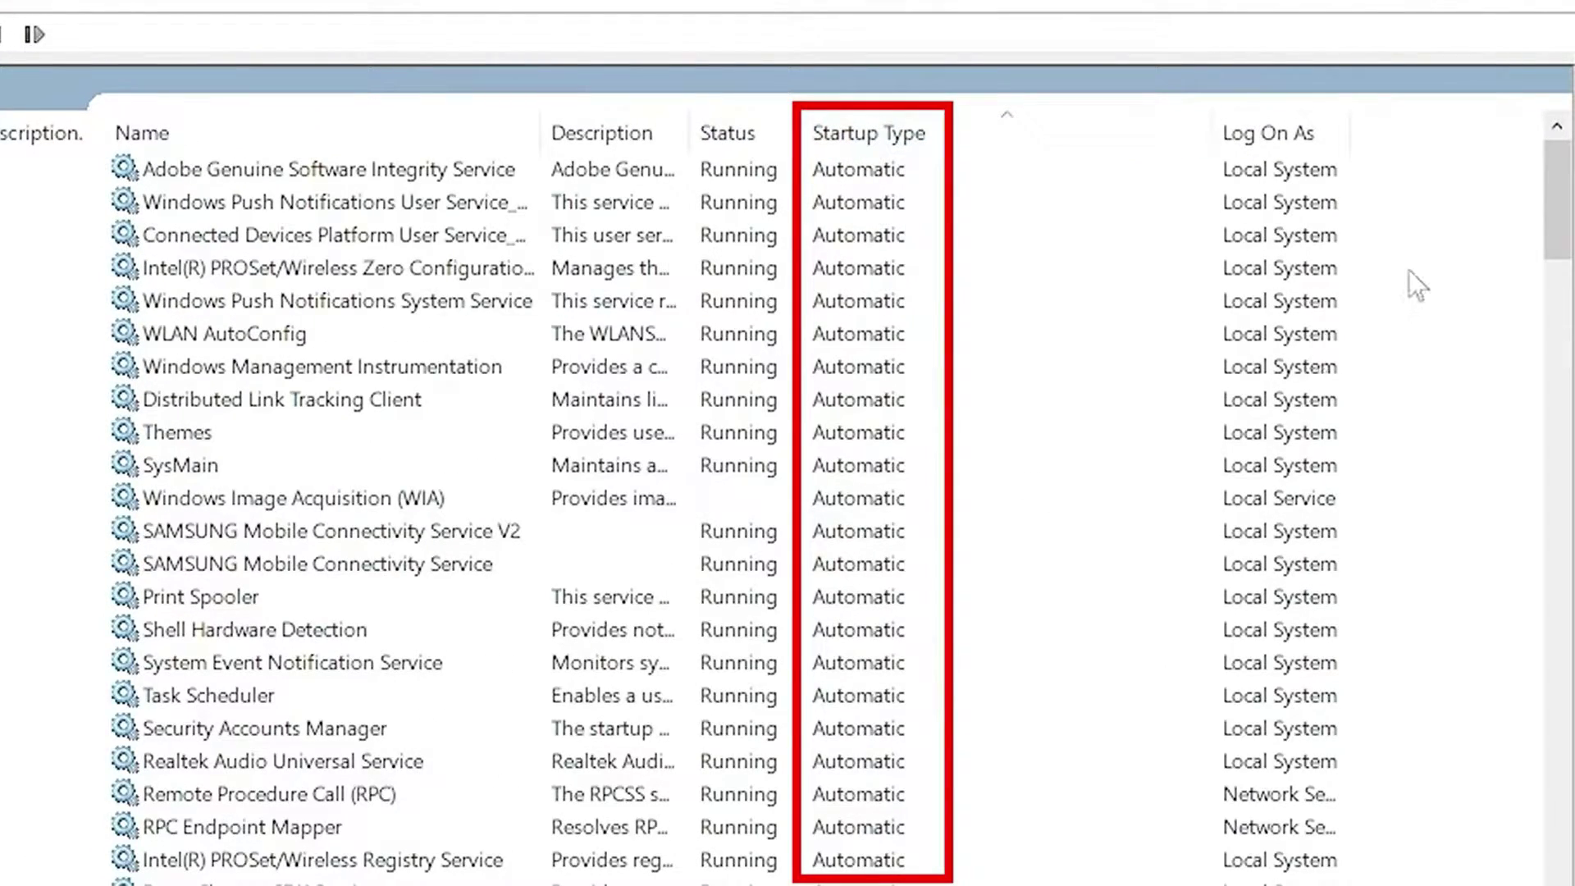
{"action": "scroll", "coordinate": [1409, 269], "scroll_direction": "down", "scroll_amount": 2}
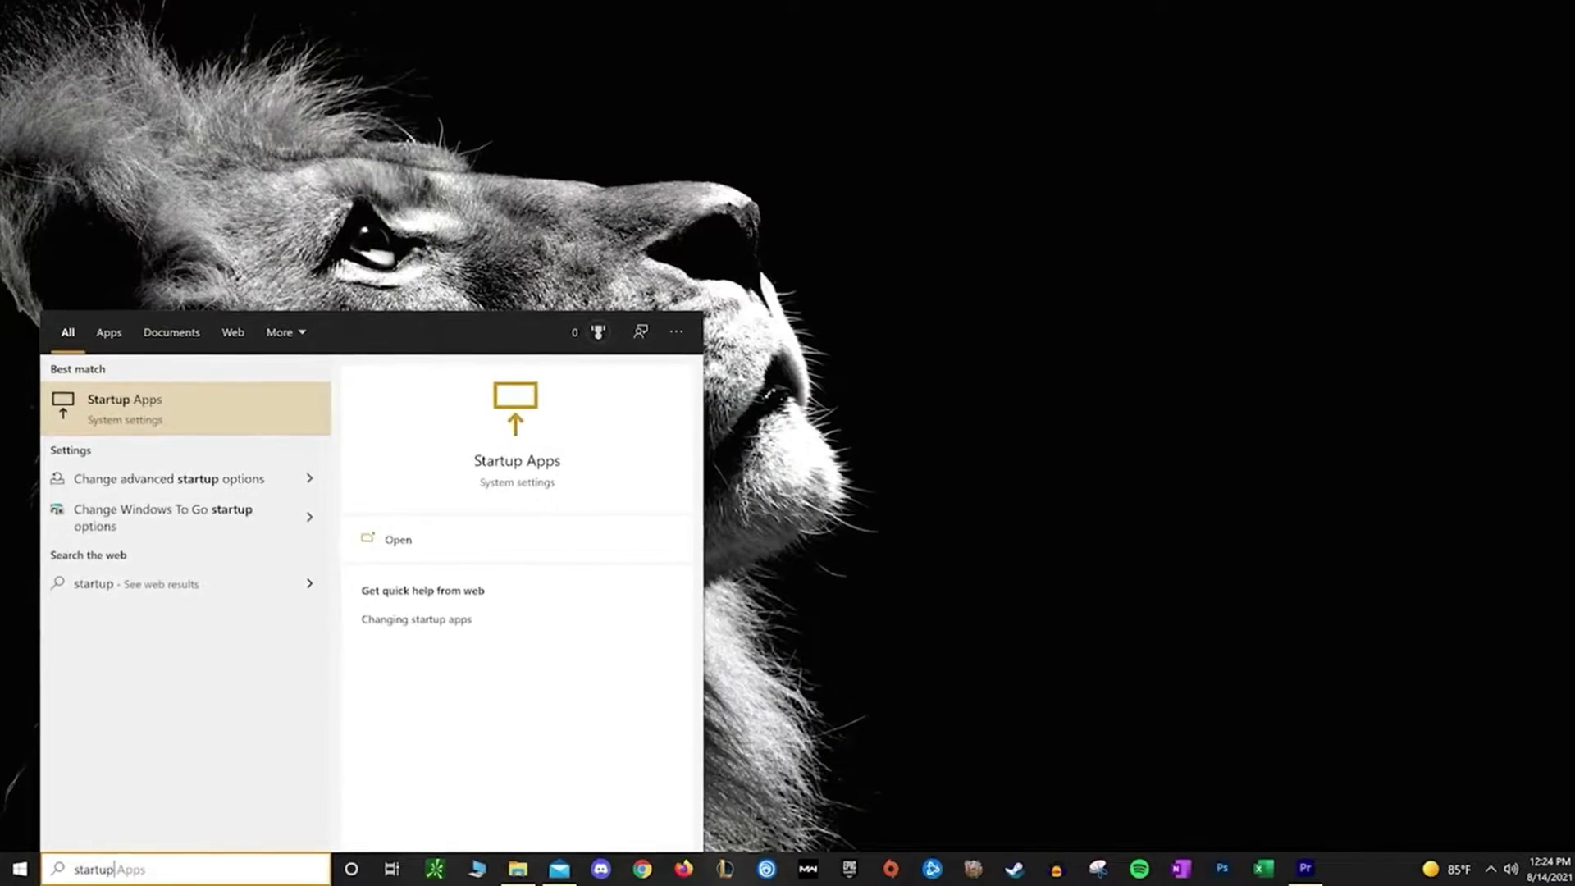
{"action": "left_click", "coordinate": [177, 410]}
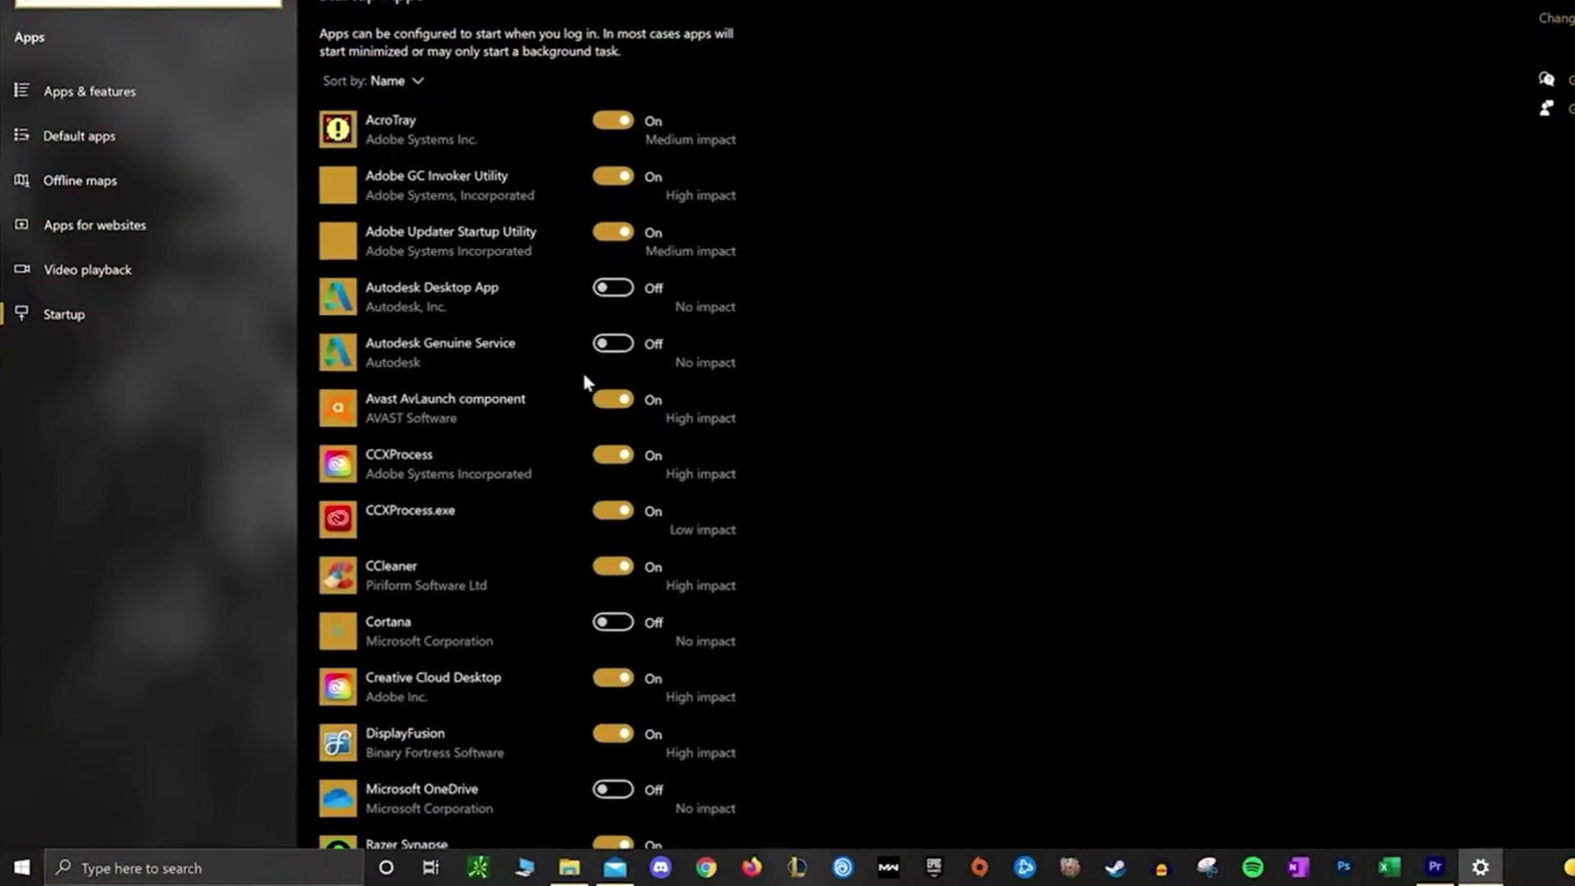
{"action": "scroll", "coordinate": [541, 205], "scroll_direction": "down", "scroll_amount": 5}
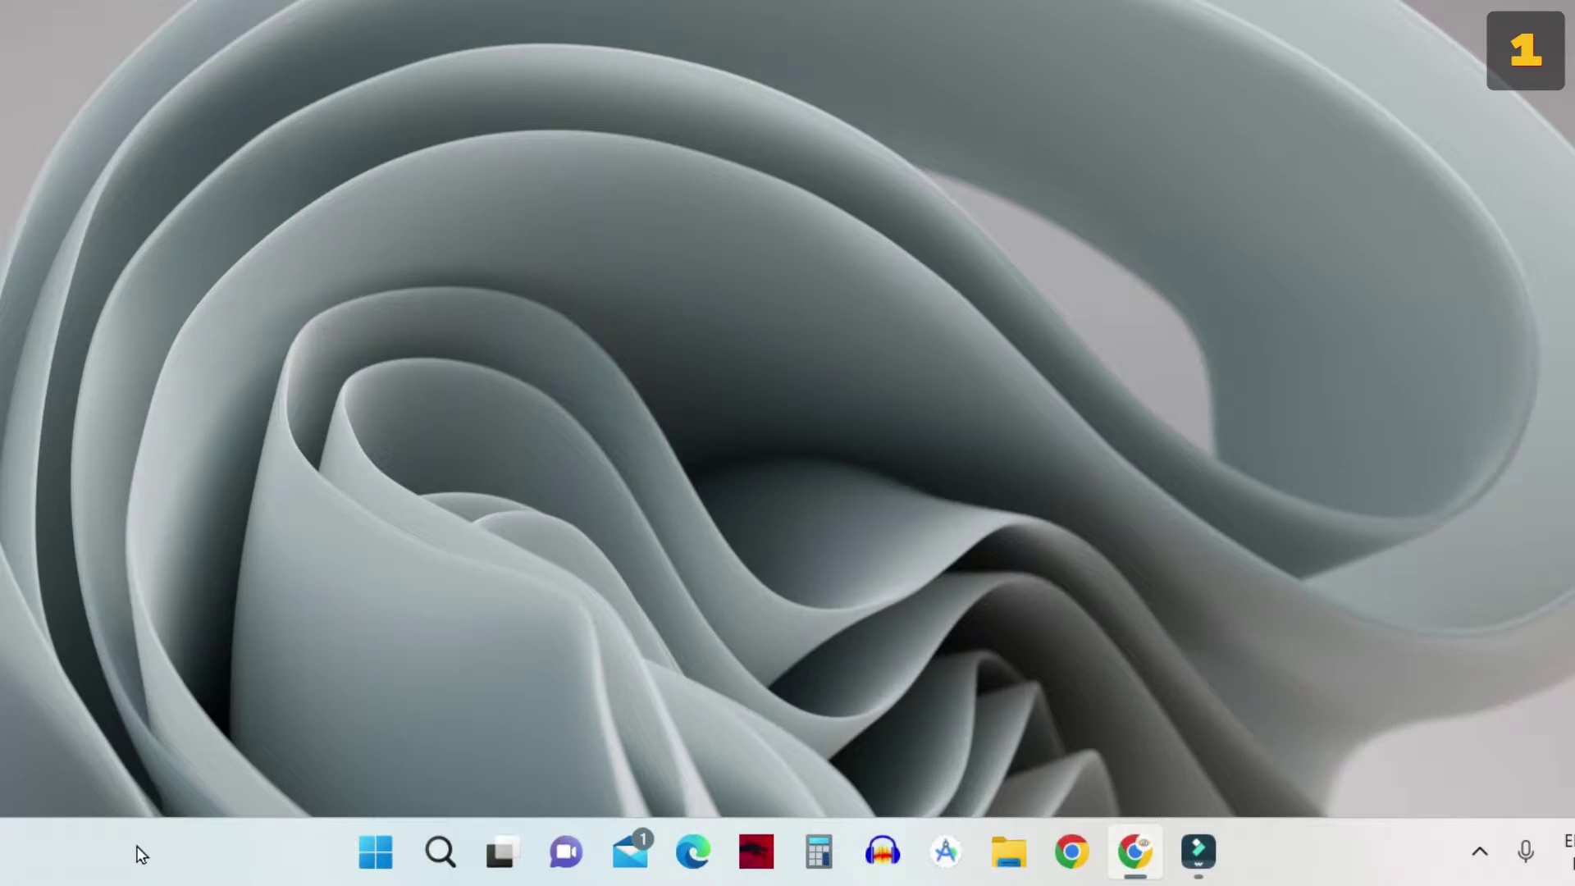
Launch Task Manager from the taskbar menu with its navigation pane expanded to show section names.
{"action": "right_click", "coordinate": [144, 853]}
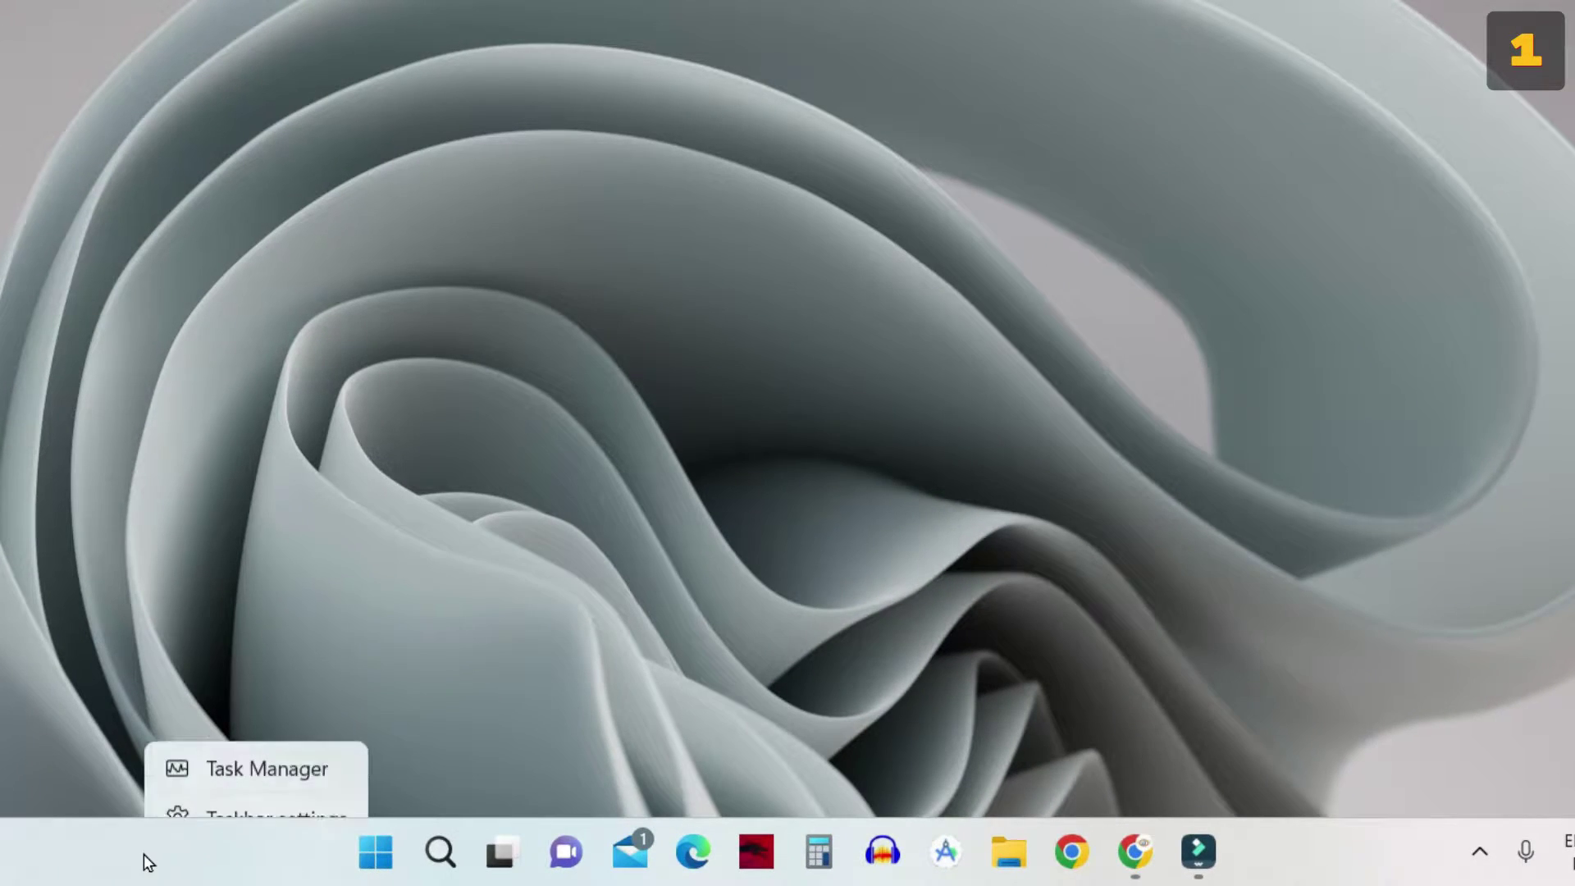
{"action": "left_click", "coordinate": [284, 758]}
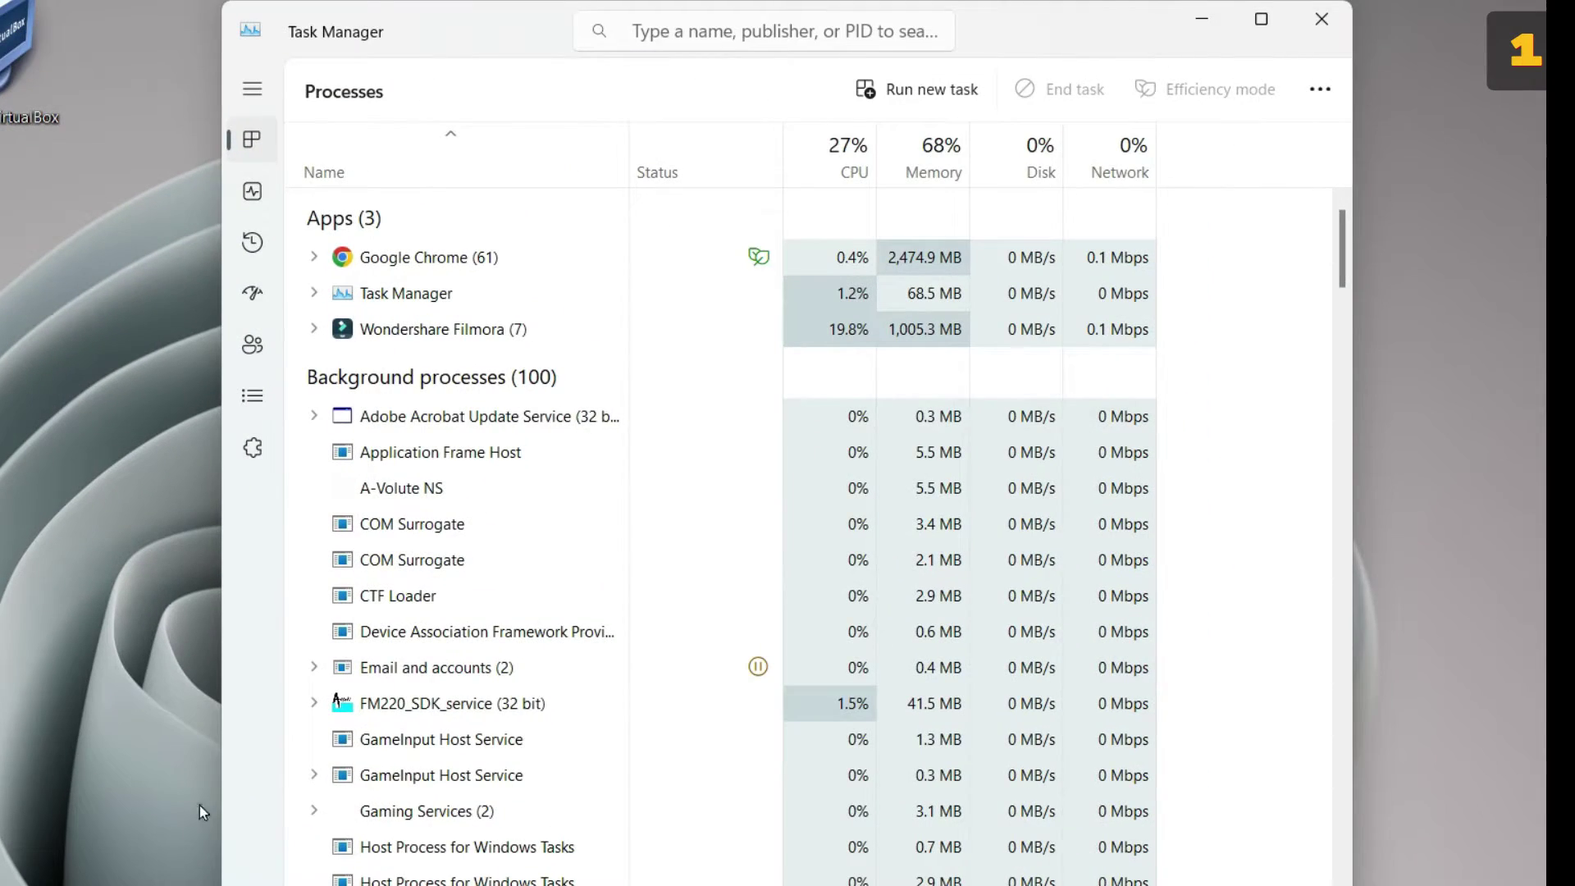
{"action": "left_click", "coordinate": [257, 102]}
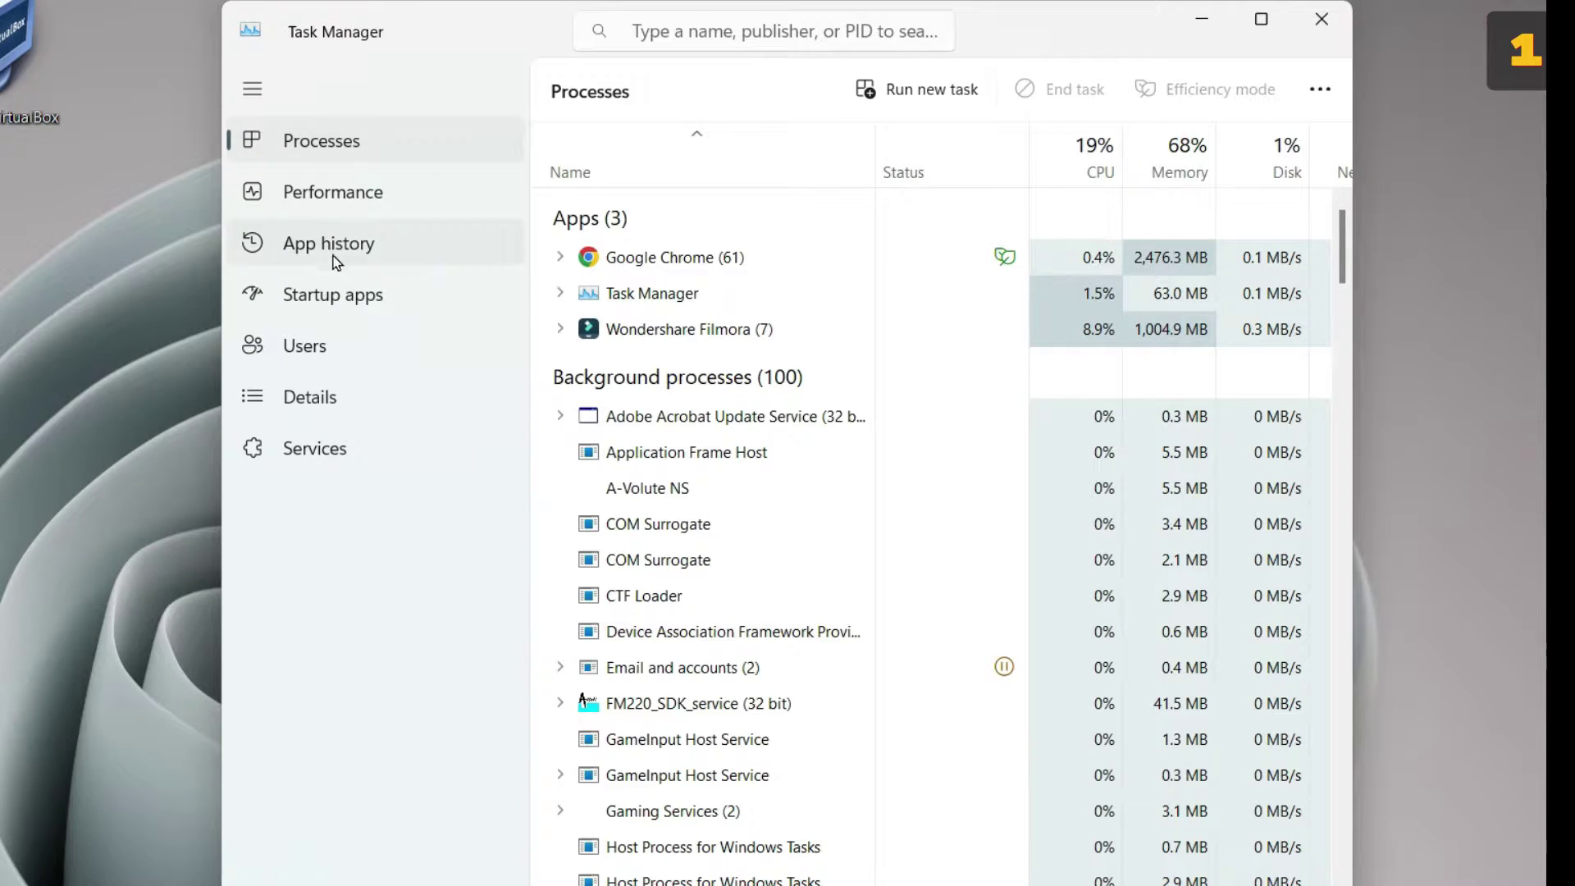
Switch Task Manager to the Startup apps page to review each app's status and startup impact.
{"action": "left_click", "coordinate": [366, 306]}
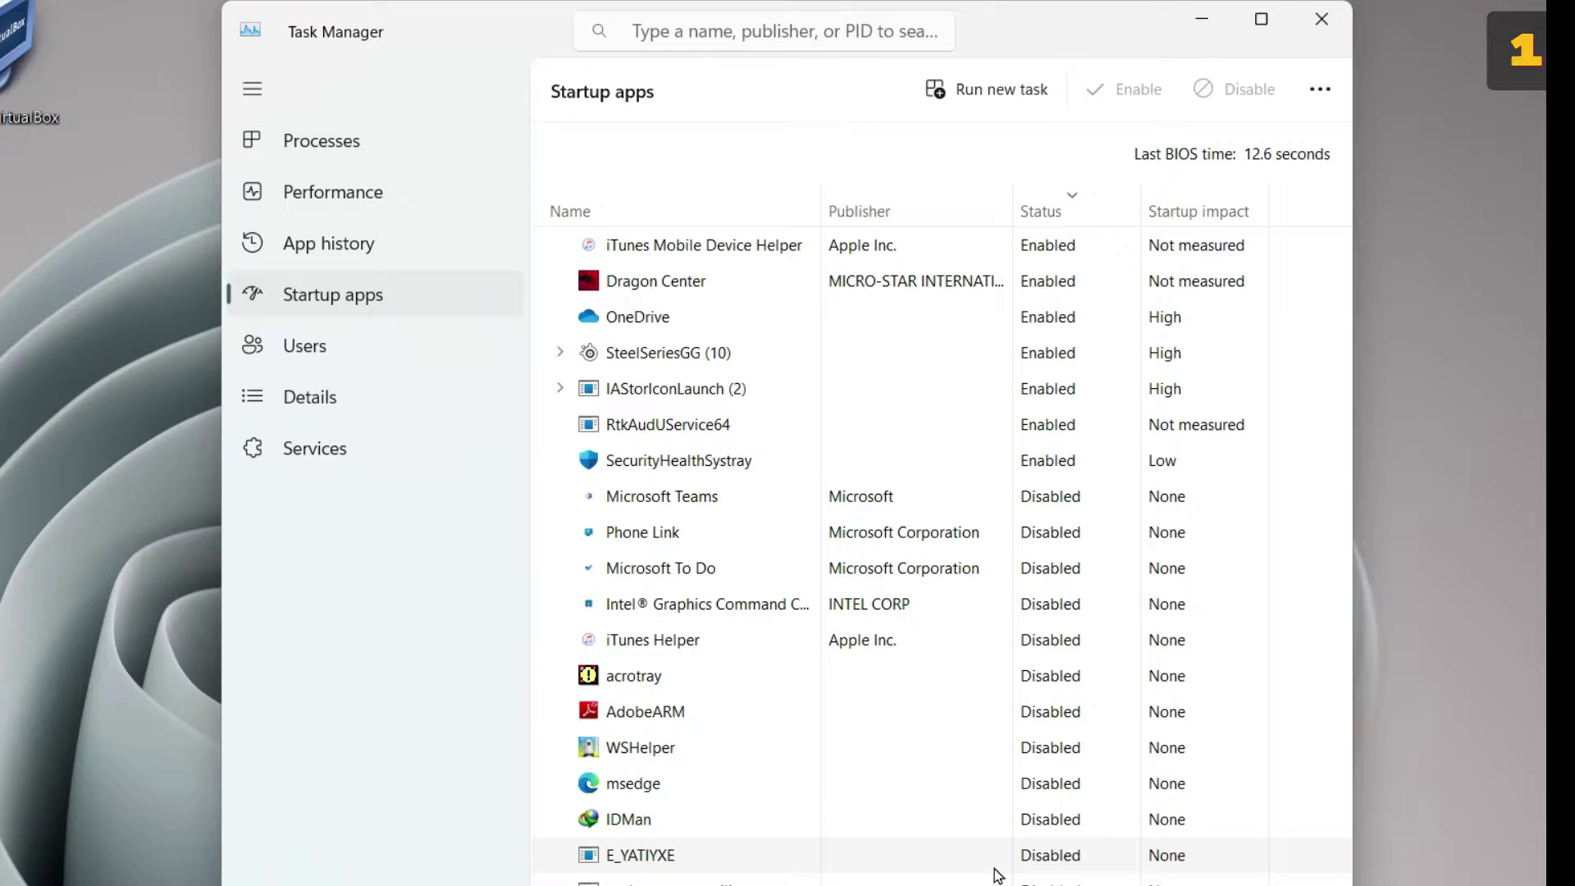
Close Task Manager and launch System Configuration with msconfig from the Run box.
{"action": "left_click", "coordinate": [1341, 17]}
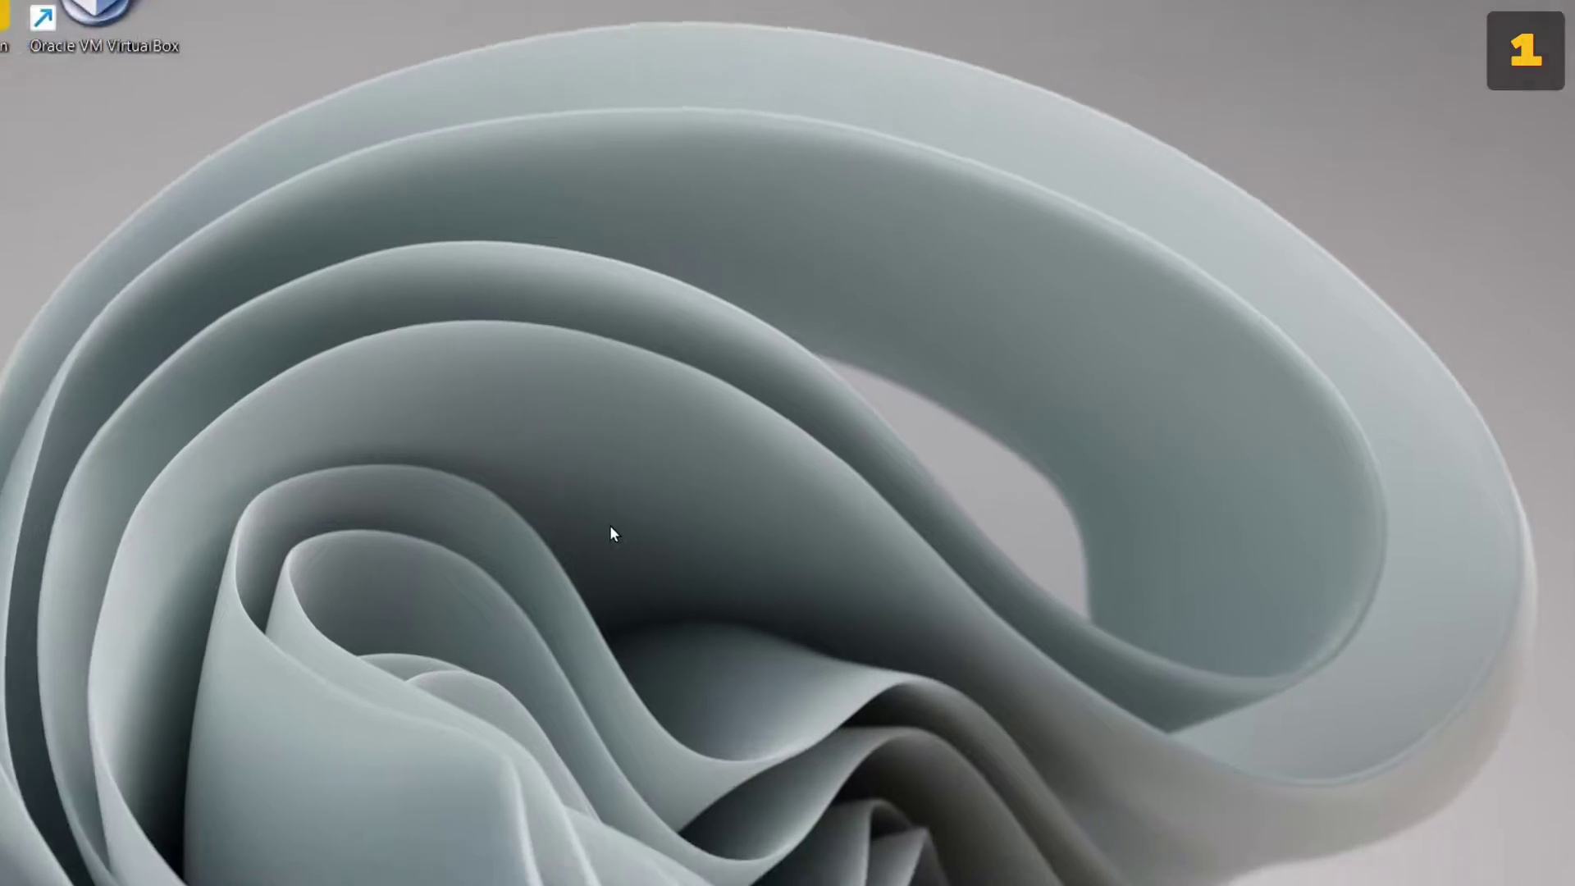
{"action": "key", "text": "super+r"}
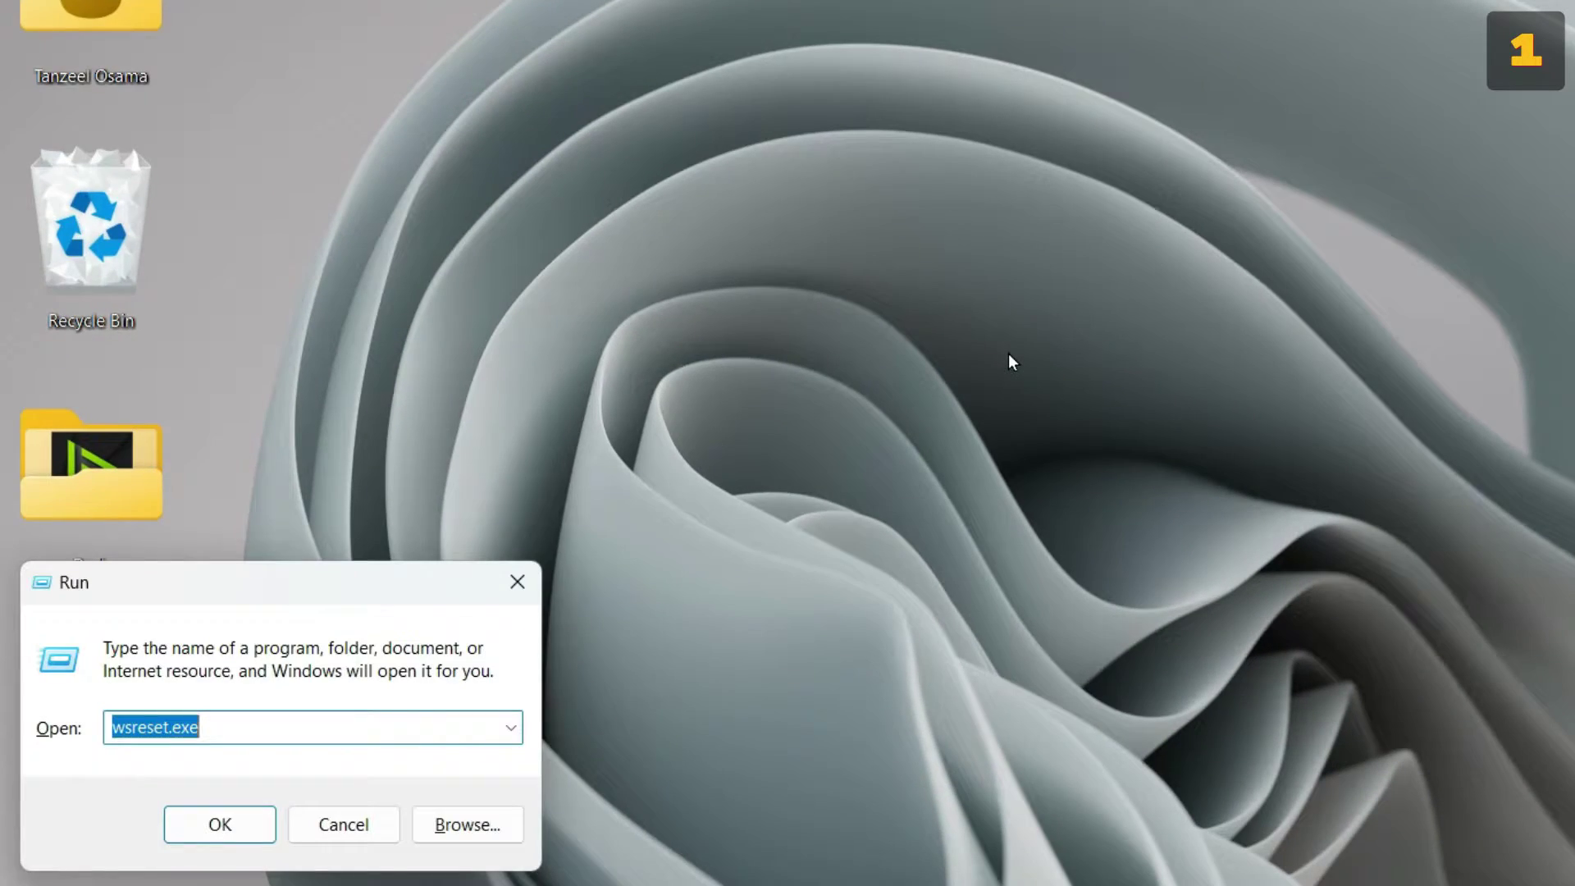
{"action": "type", "text": "m"}
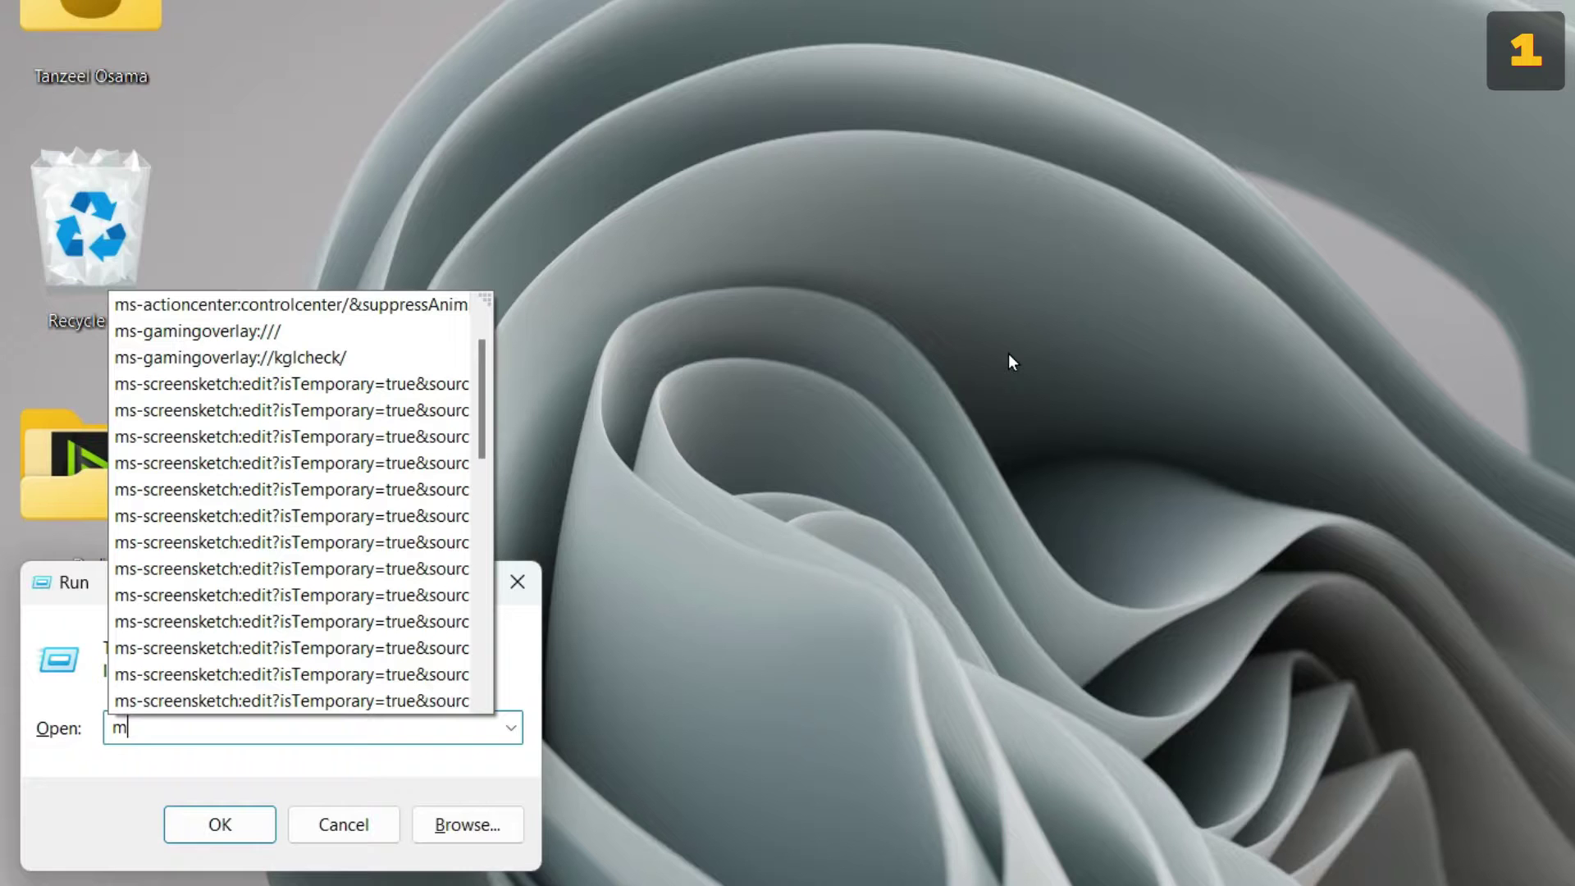
{"action": "type", "text": "sconfi"}
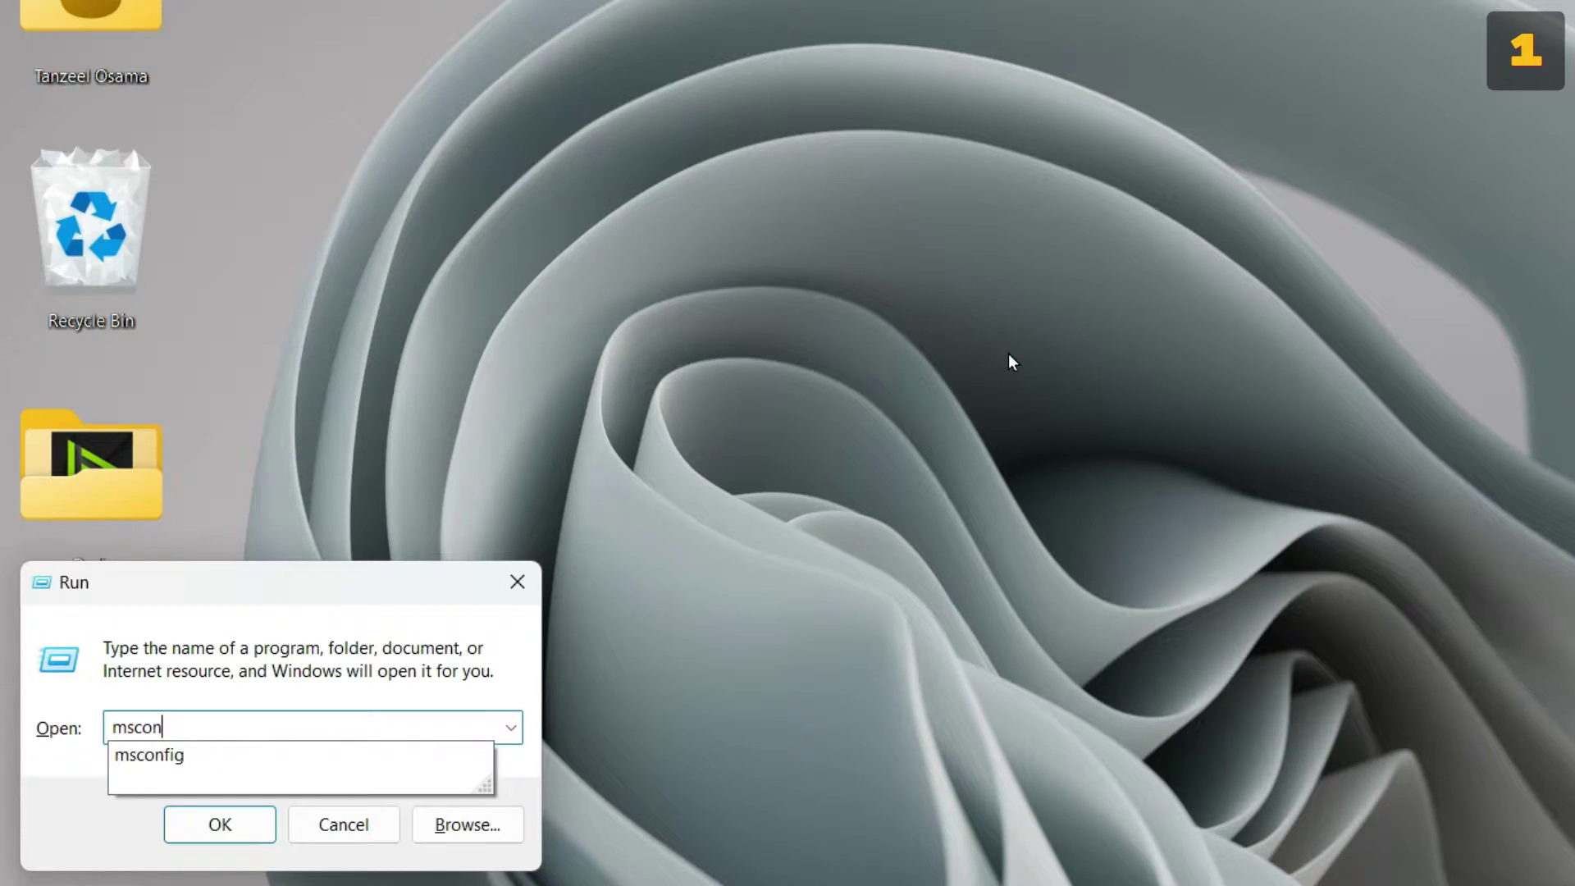
{"action": "type", "text": "g"}
{"action": "key", "text": "Return"}
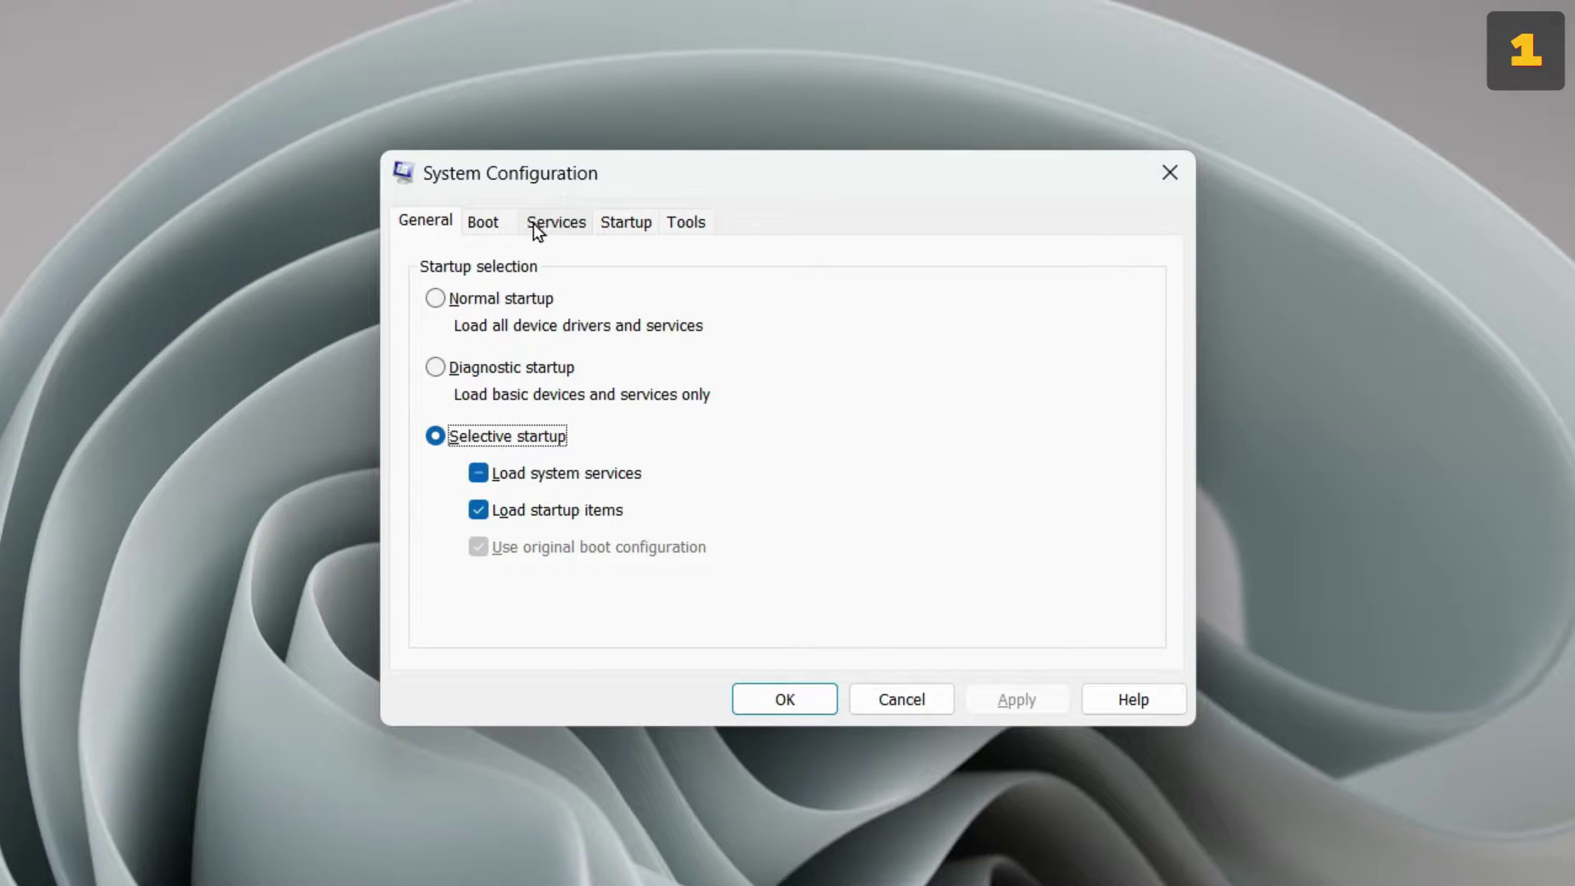
On the Services tab, hide all Microsoft services, review the remaining list, and confirm with OK.
{"action": "left_click", "coordinate": [563, 223]}
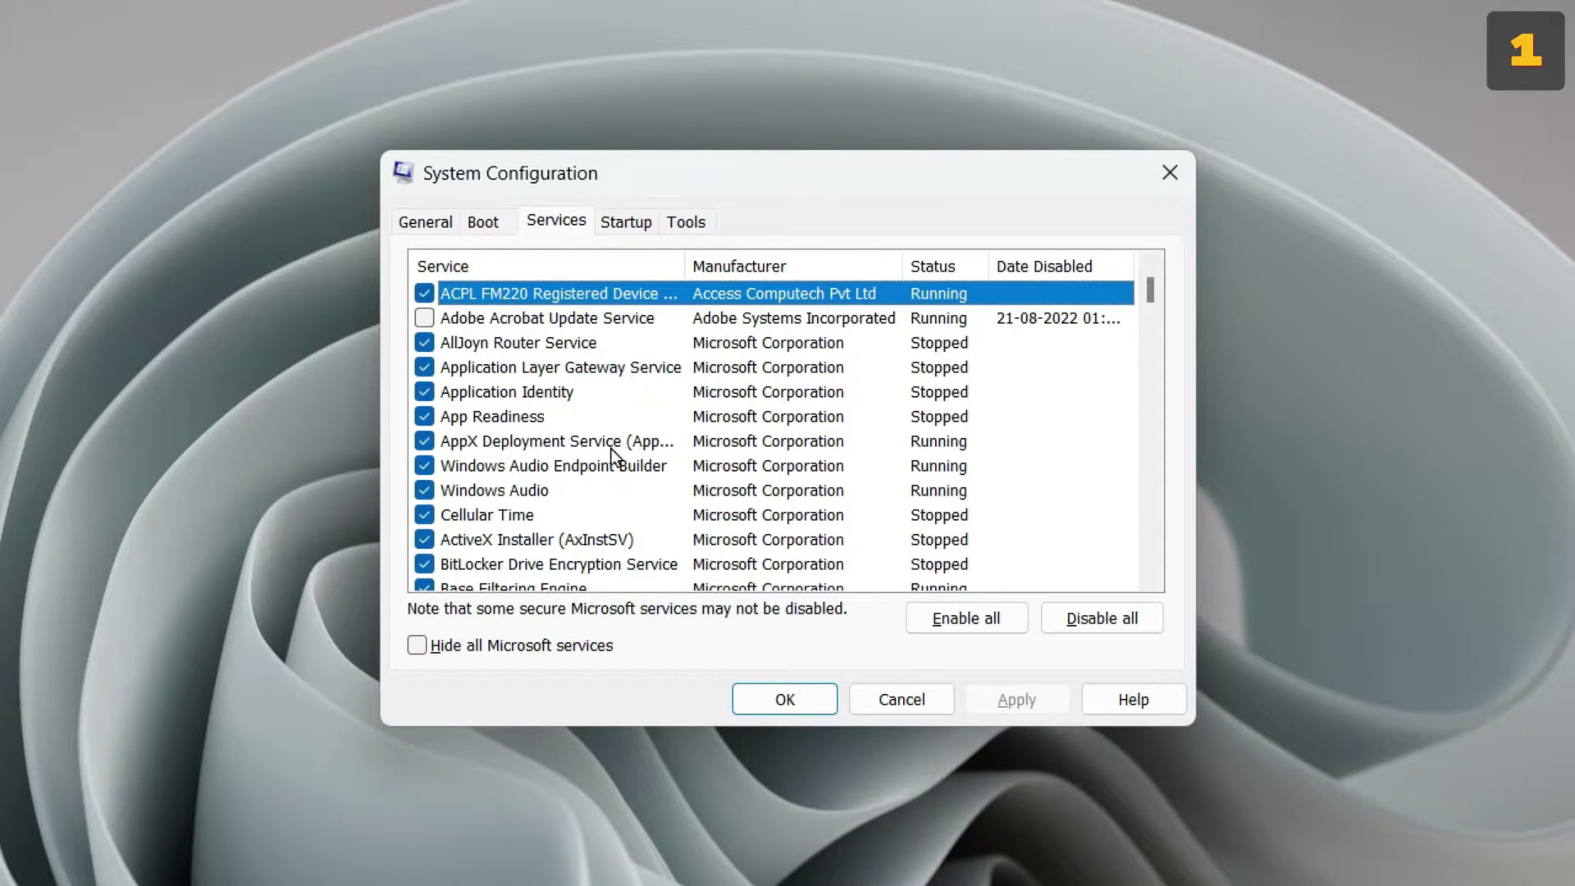
{"action": "left_click", "coordinate": [475, 648]}
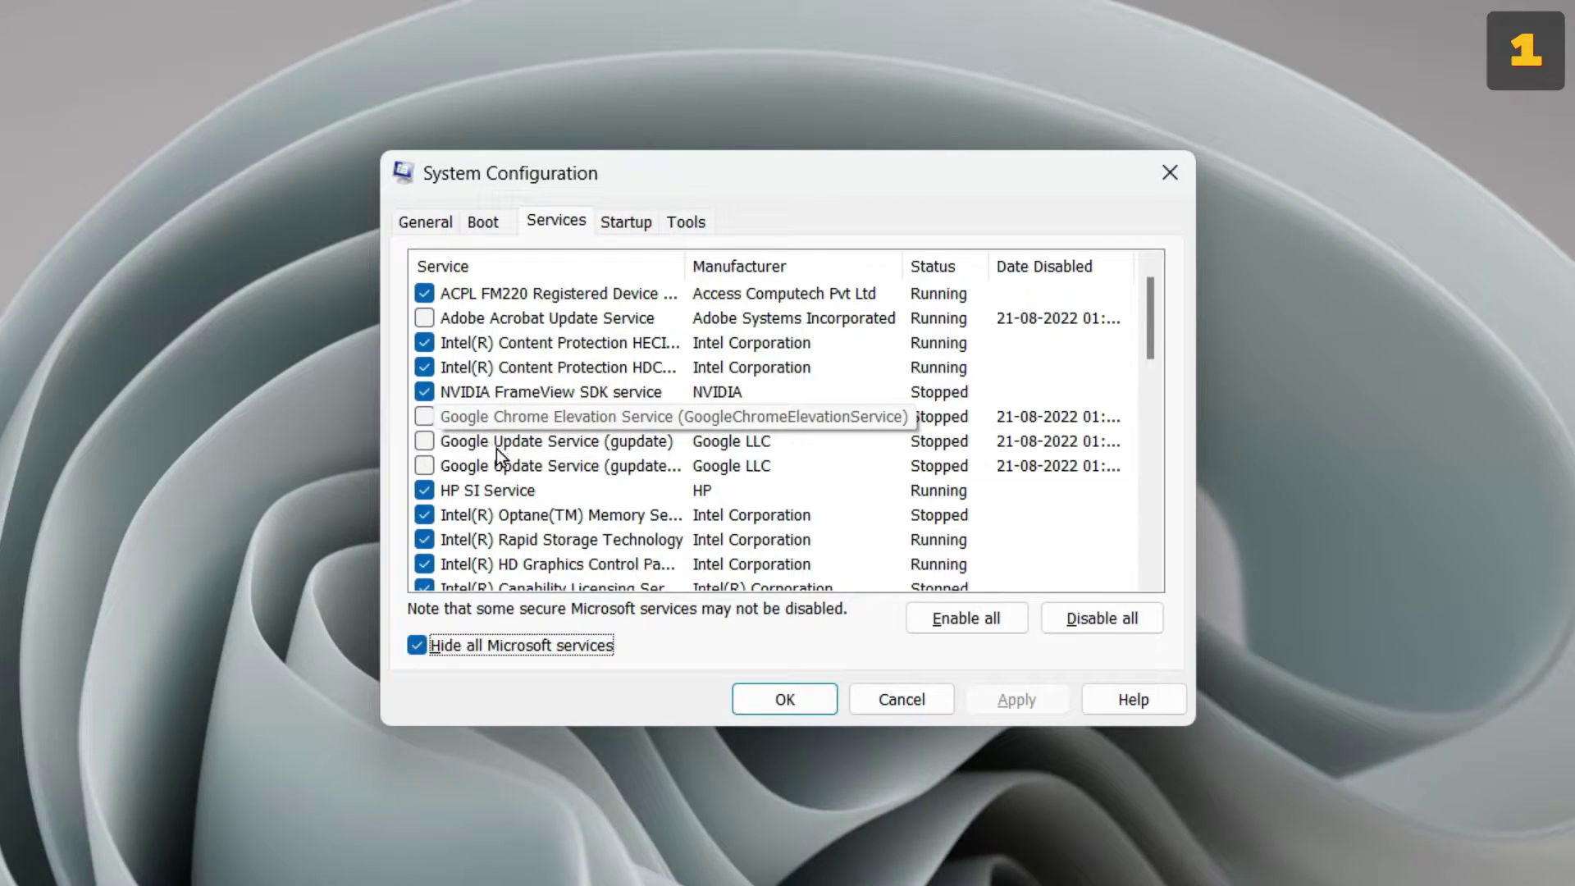
{"action": "scroll", "coordinate": [560, 465], "scroll_direction": "down", "scroll_amount": 3}
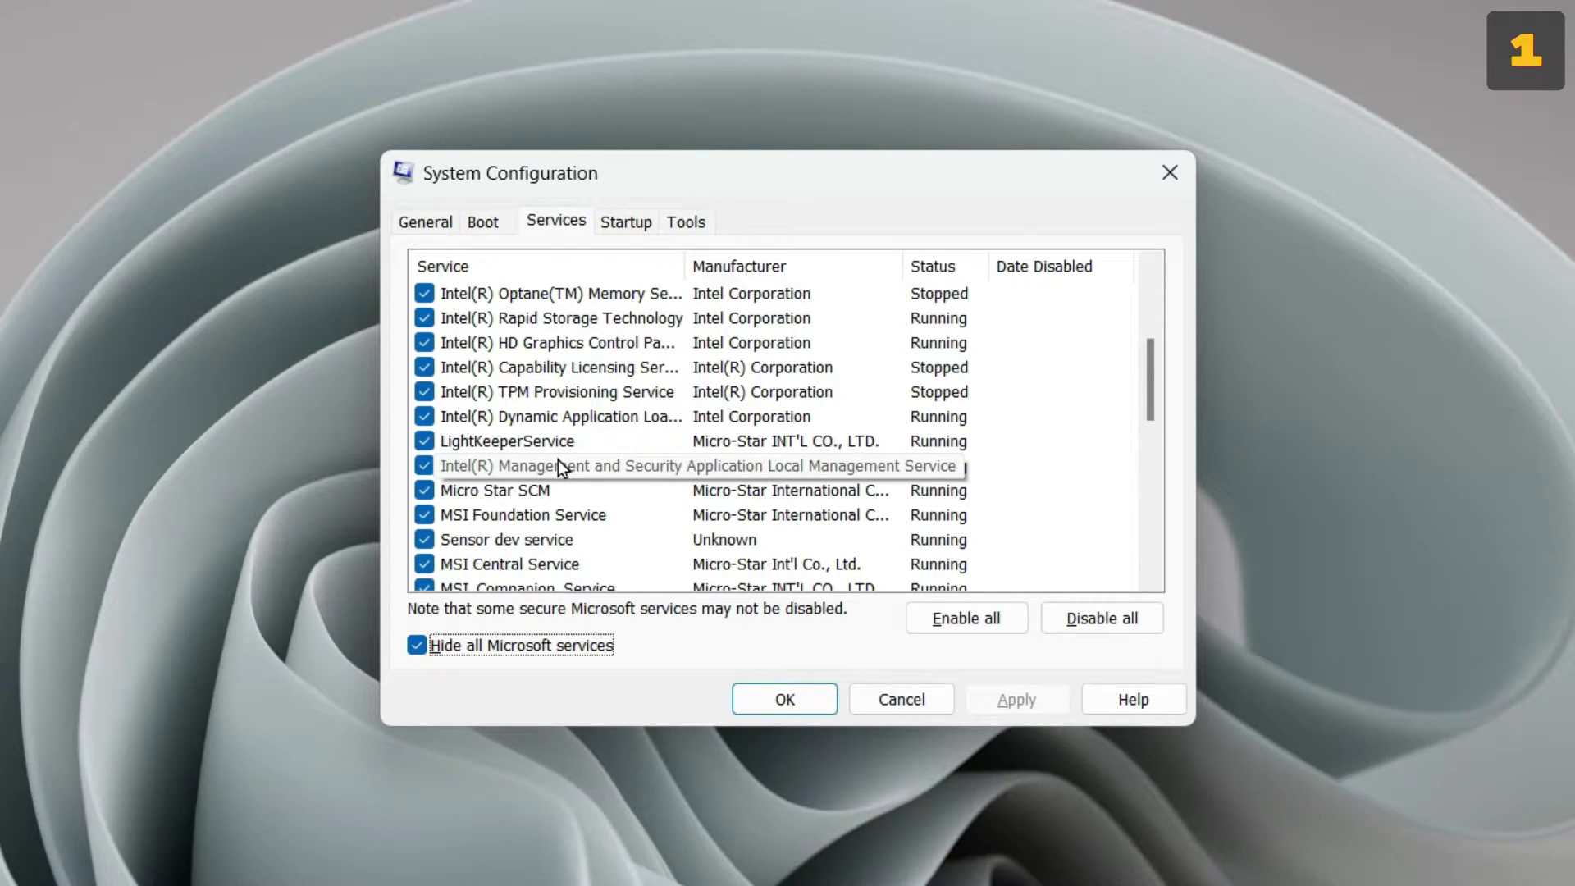
{"action": "scroll", "coordinate": [561, 466], "scroll_direction": "down", "scroll_amount": 1}
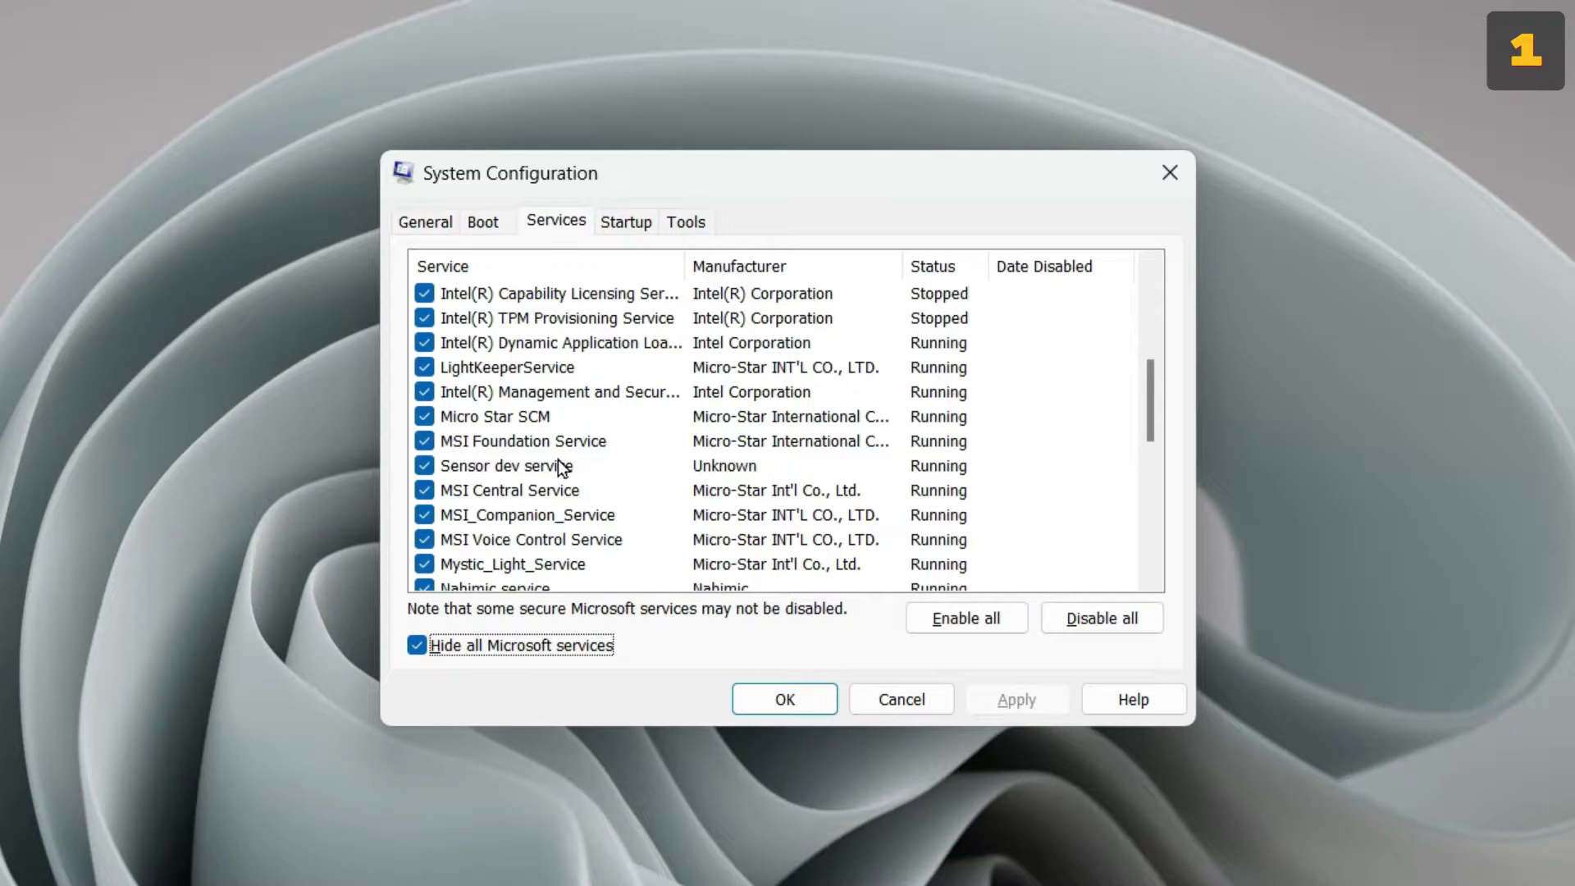
{"action": "scroll", "coordinate": [560, 466], "scroll_direction": "down", "scroll_amount": 3}
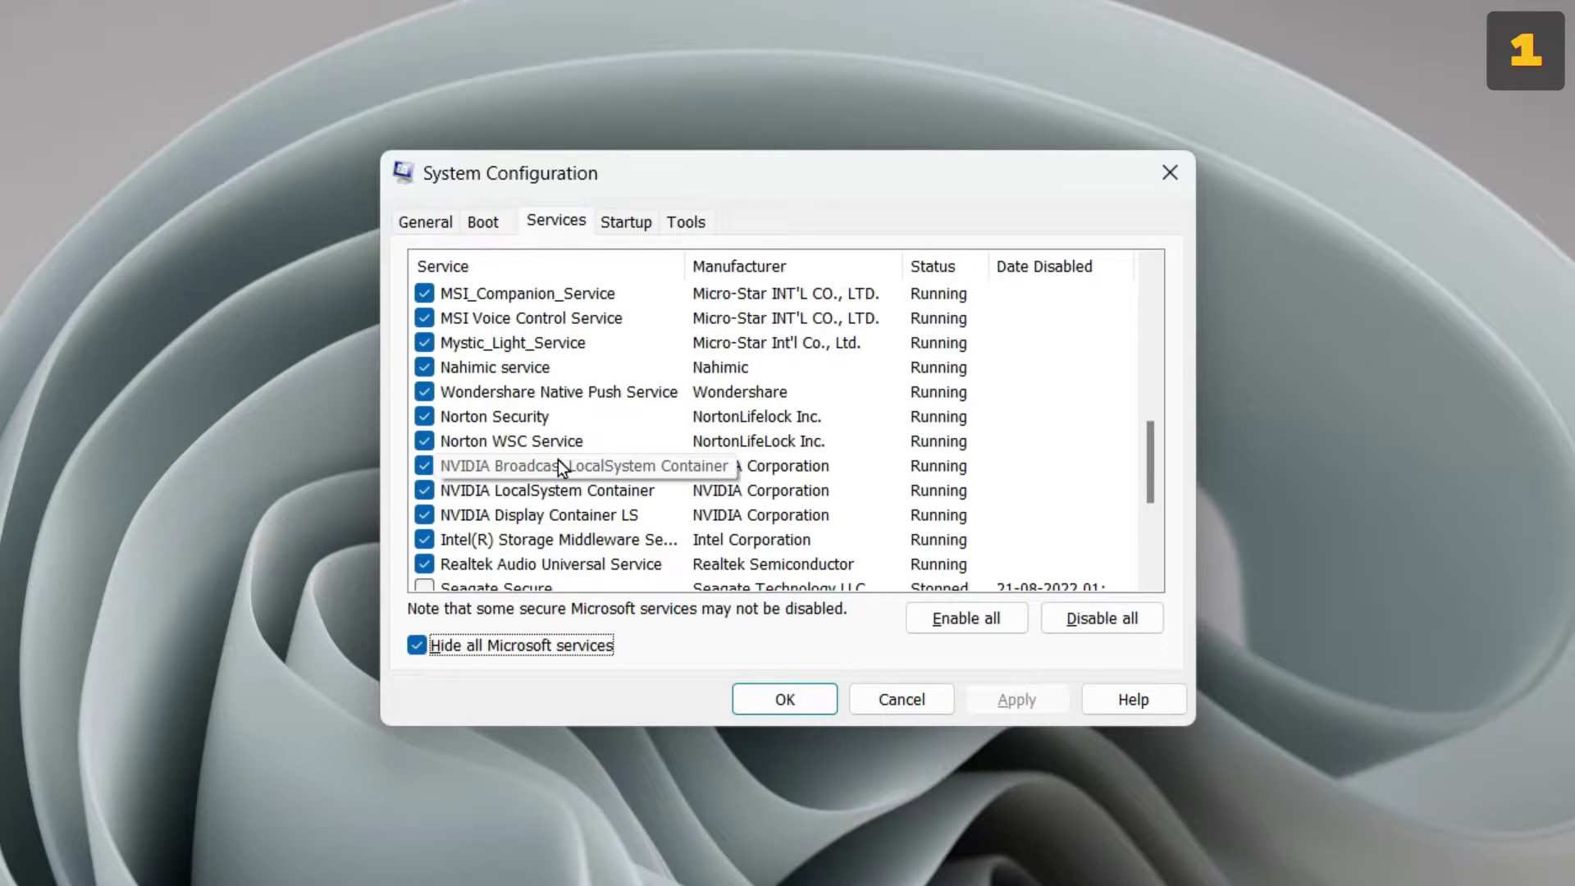
{"action": "scroll", "coordinate": [558, 466], "scroll_direction": "down", "scroll_amount": 3}
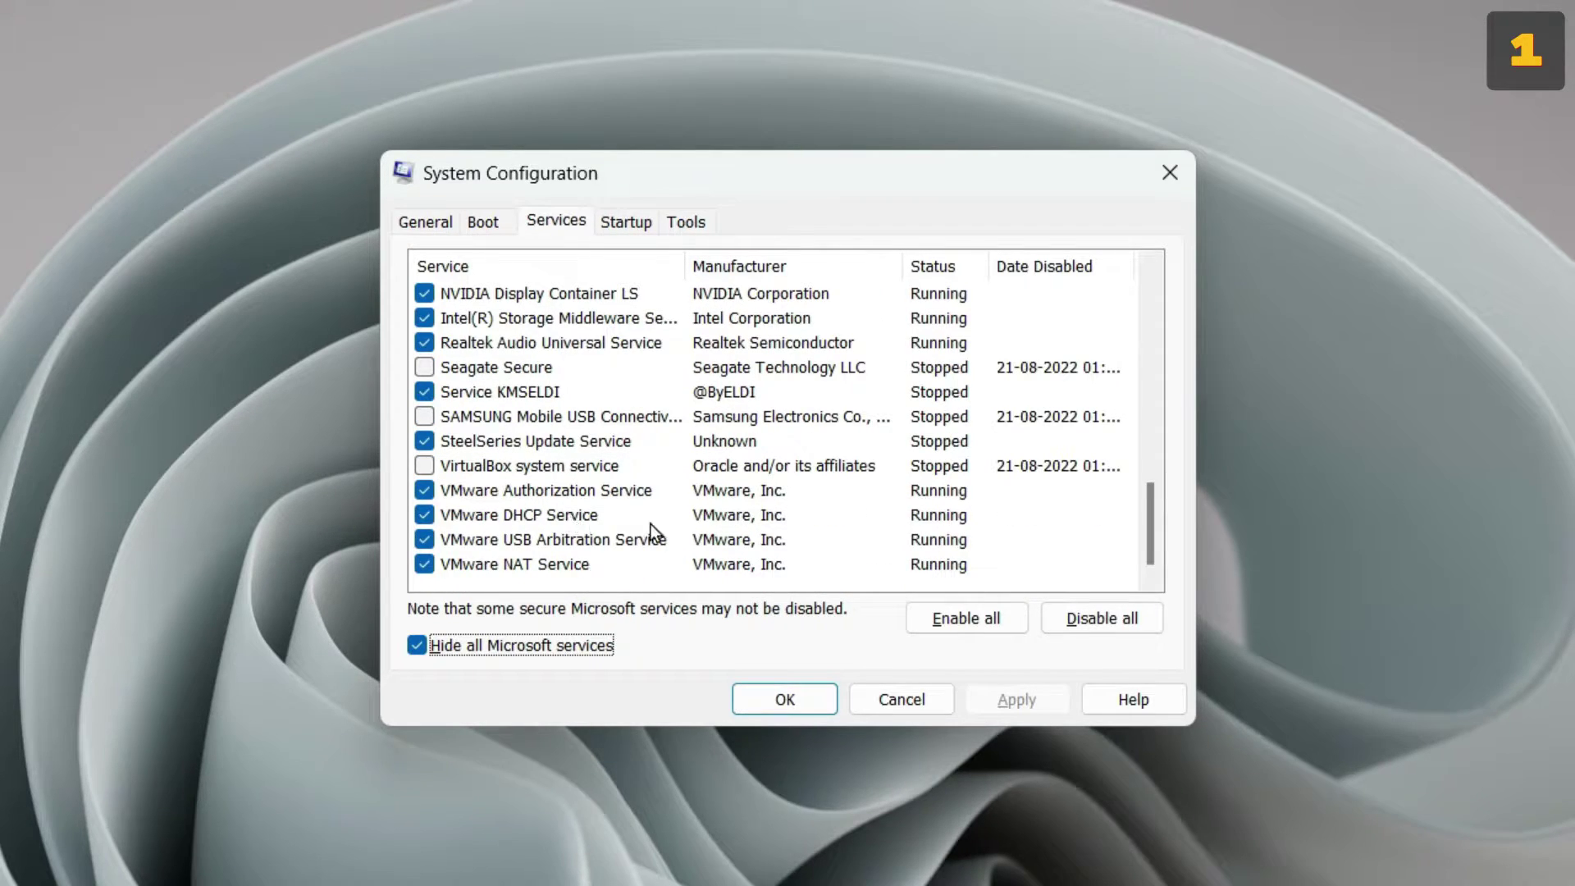
{"action": "left_click", "coordinate": [778, 699]}
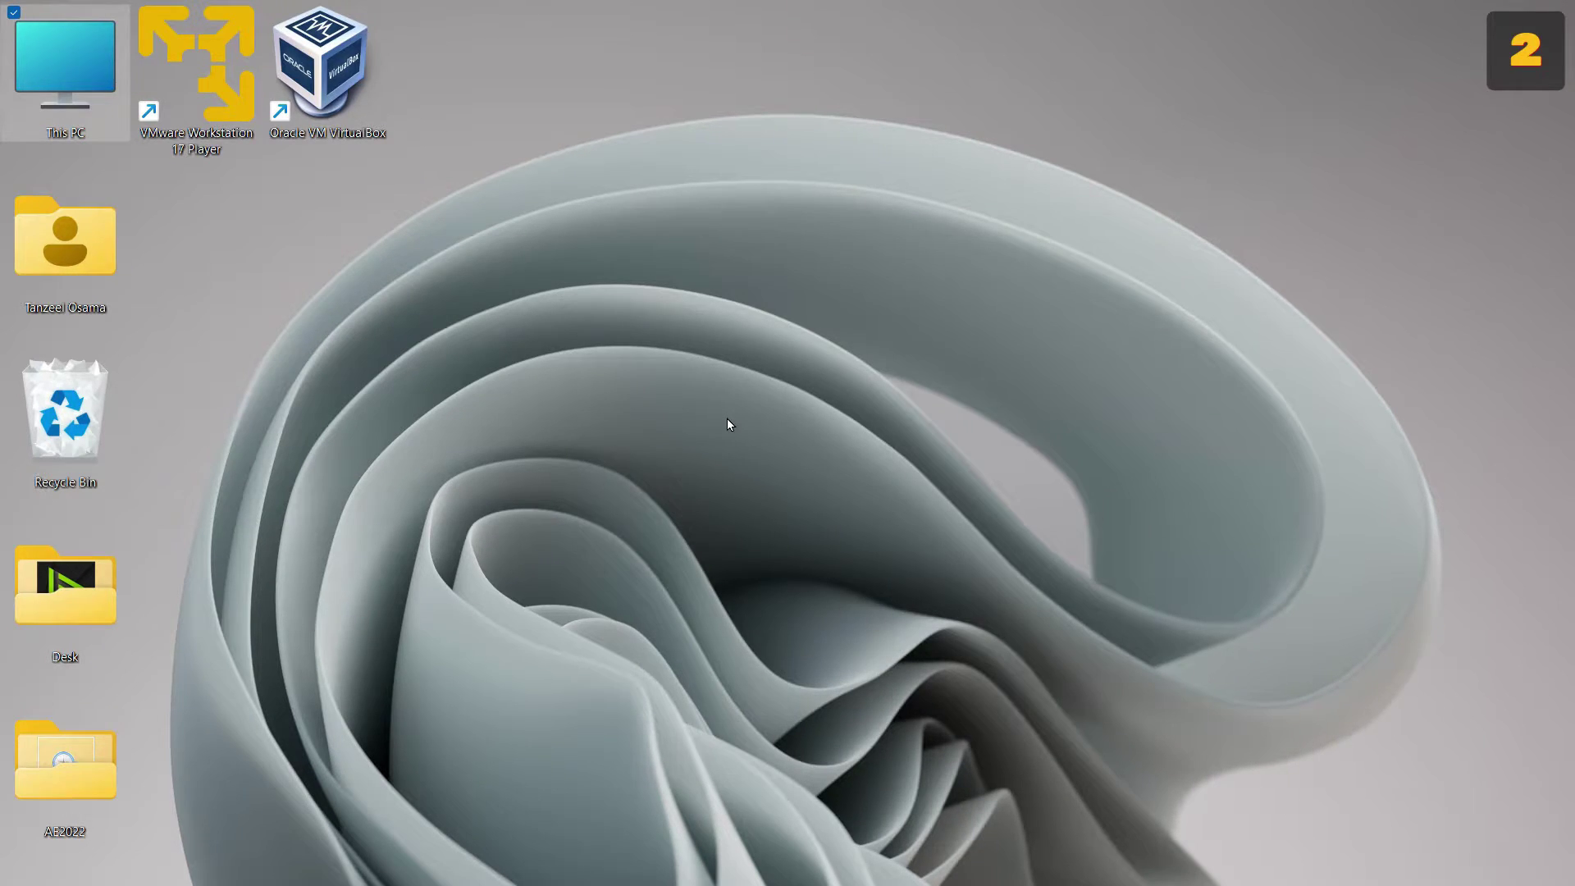
Run cleanmgr and scan drive Windows (C:) for removable files.
{"action": "key", "text": "super+r"}
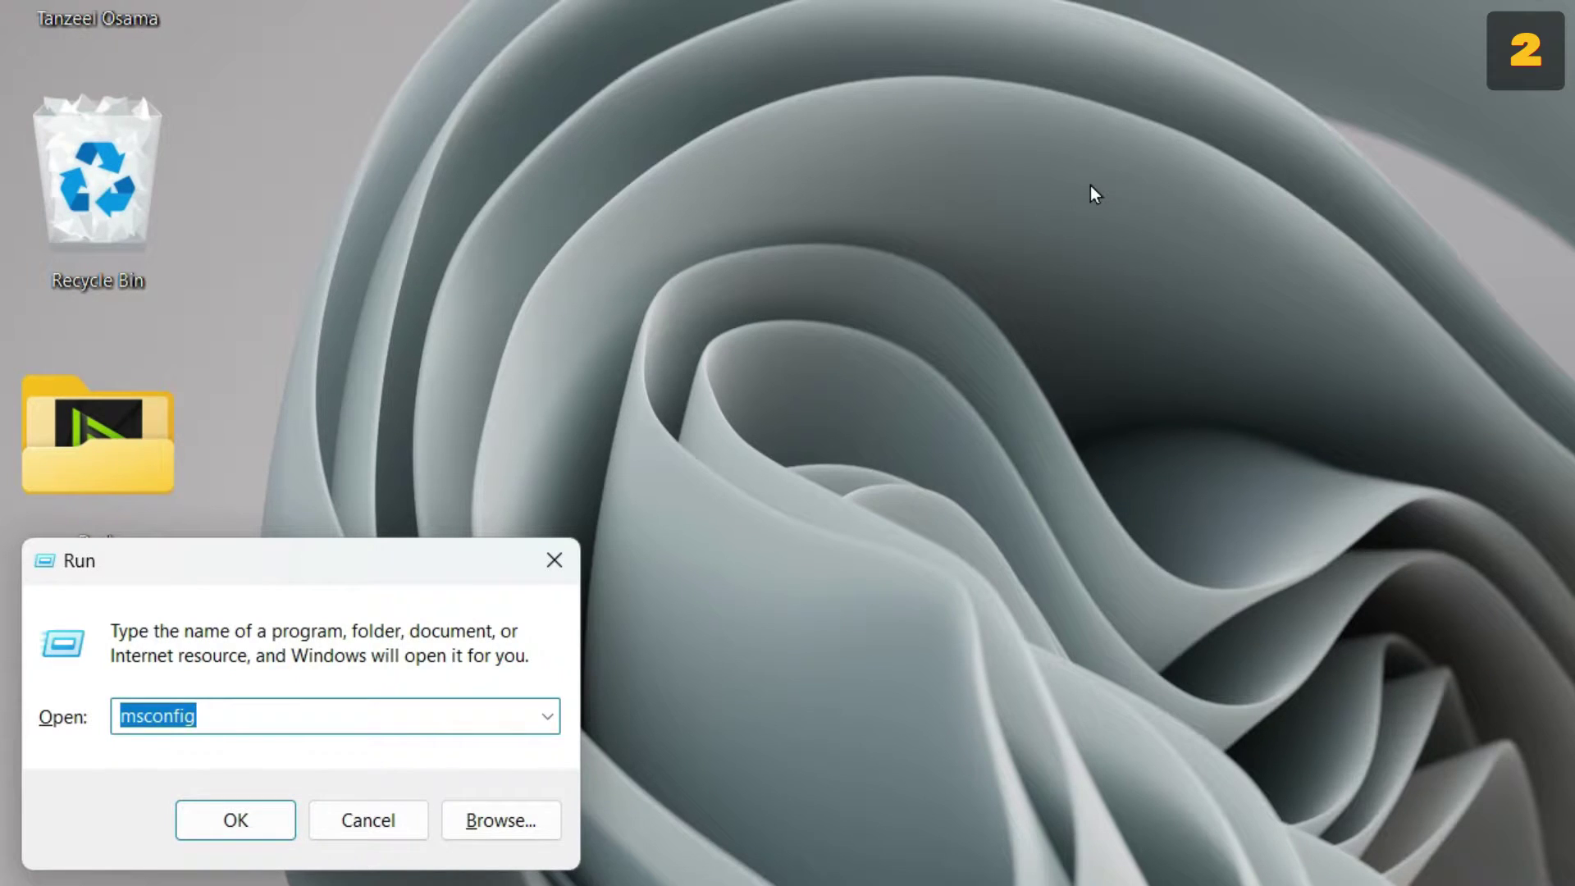
{"action": "type", "text": "cleanm"}
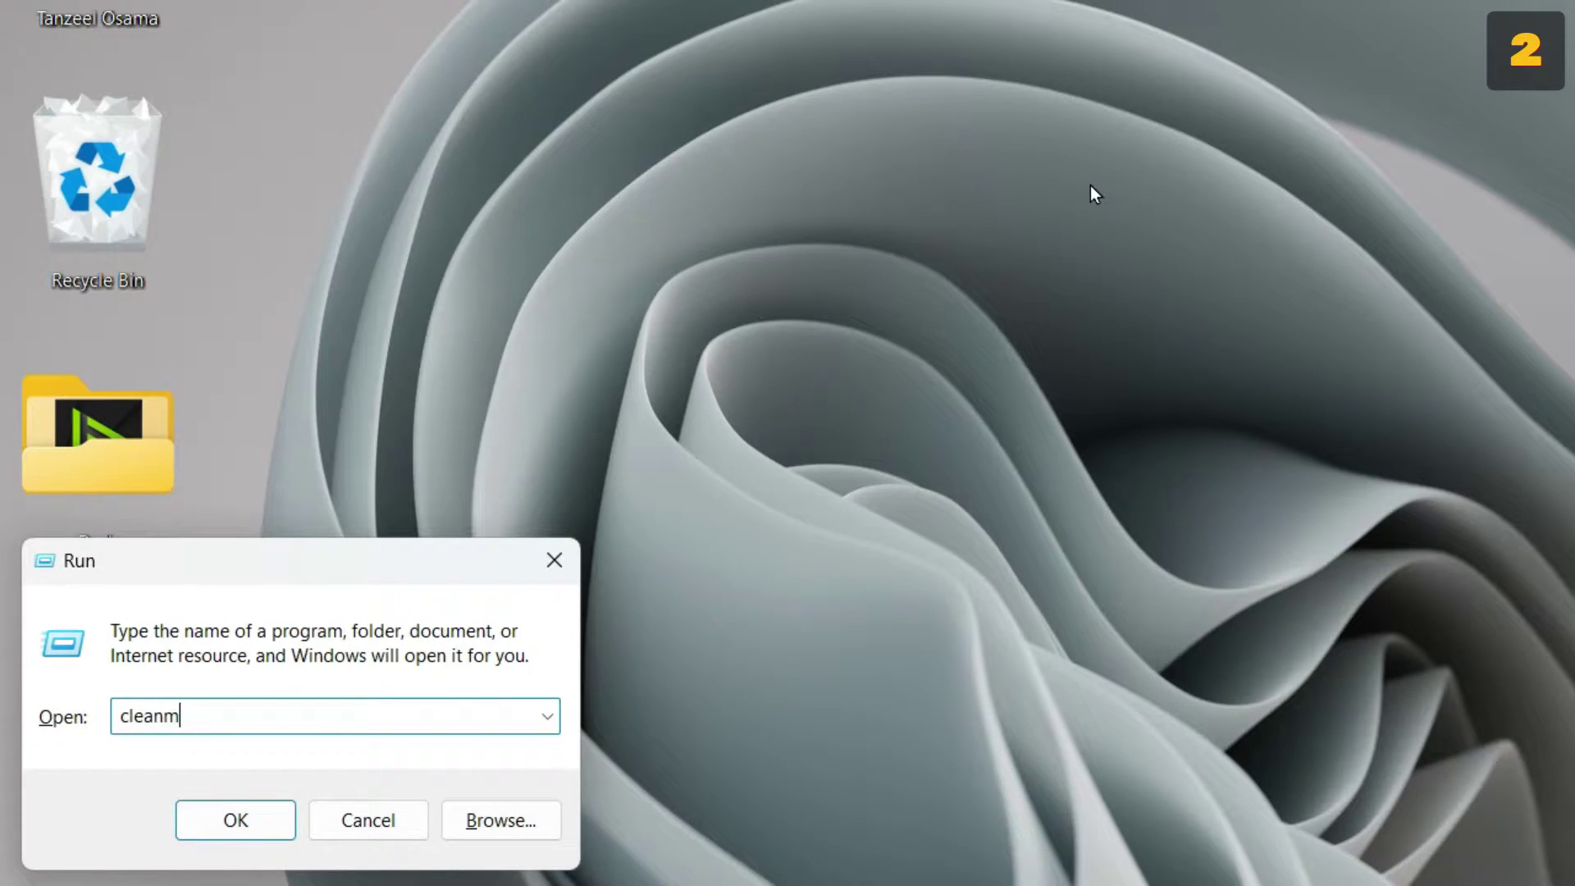
{"action": "type", "text": "gr"}
{"action": "key", "text": "Return"}
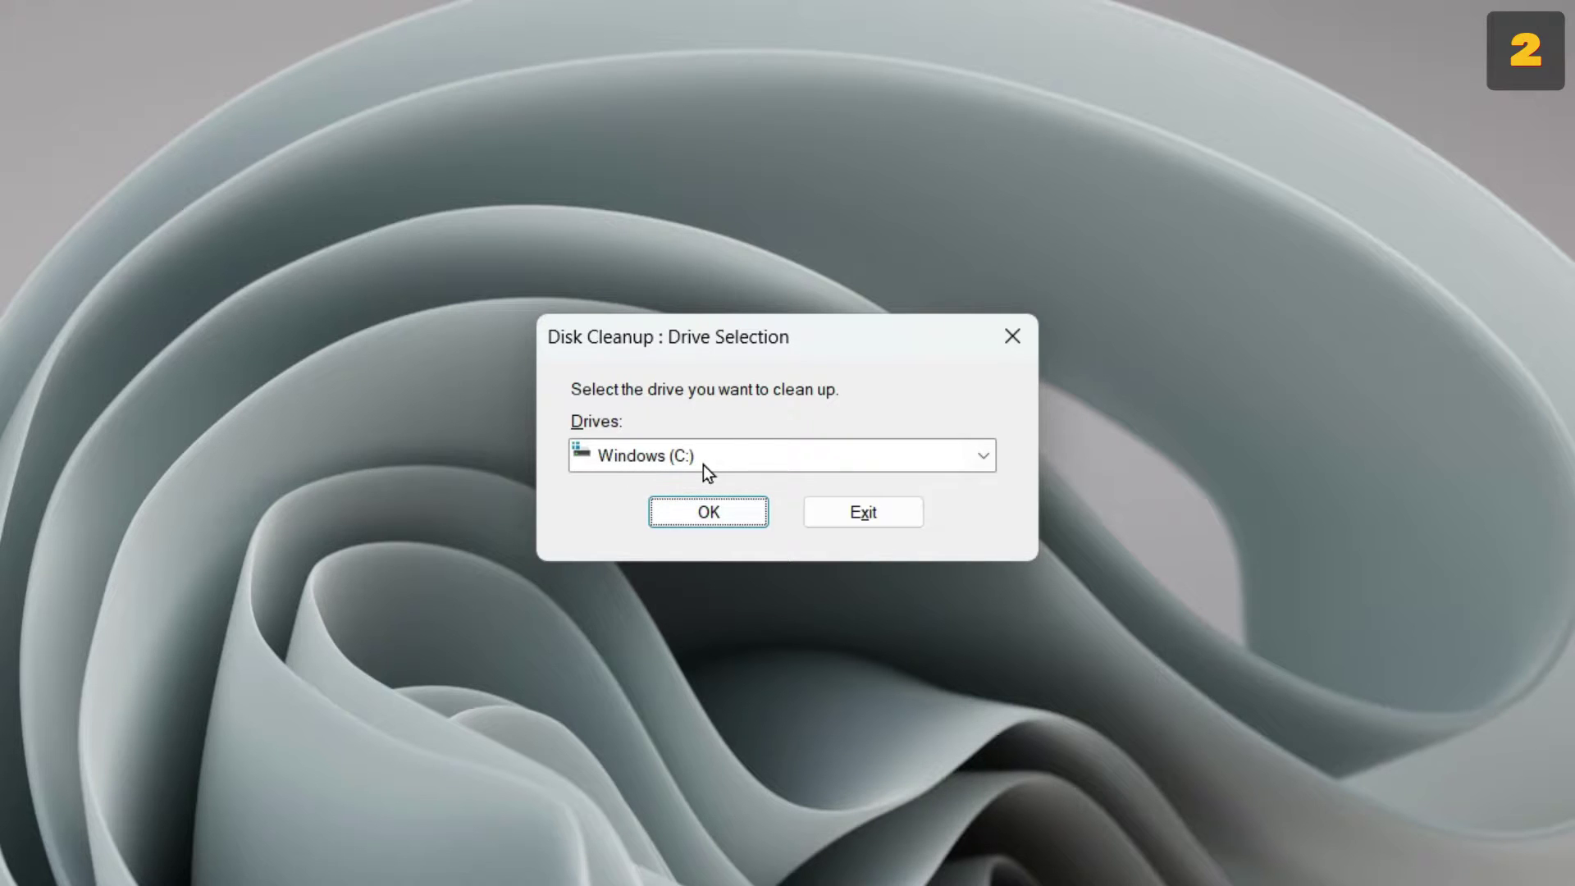
{"action": "left_click", "coordinate": [707, 511]}
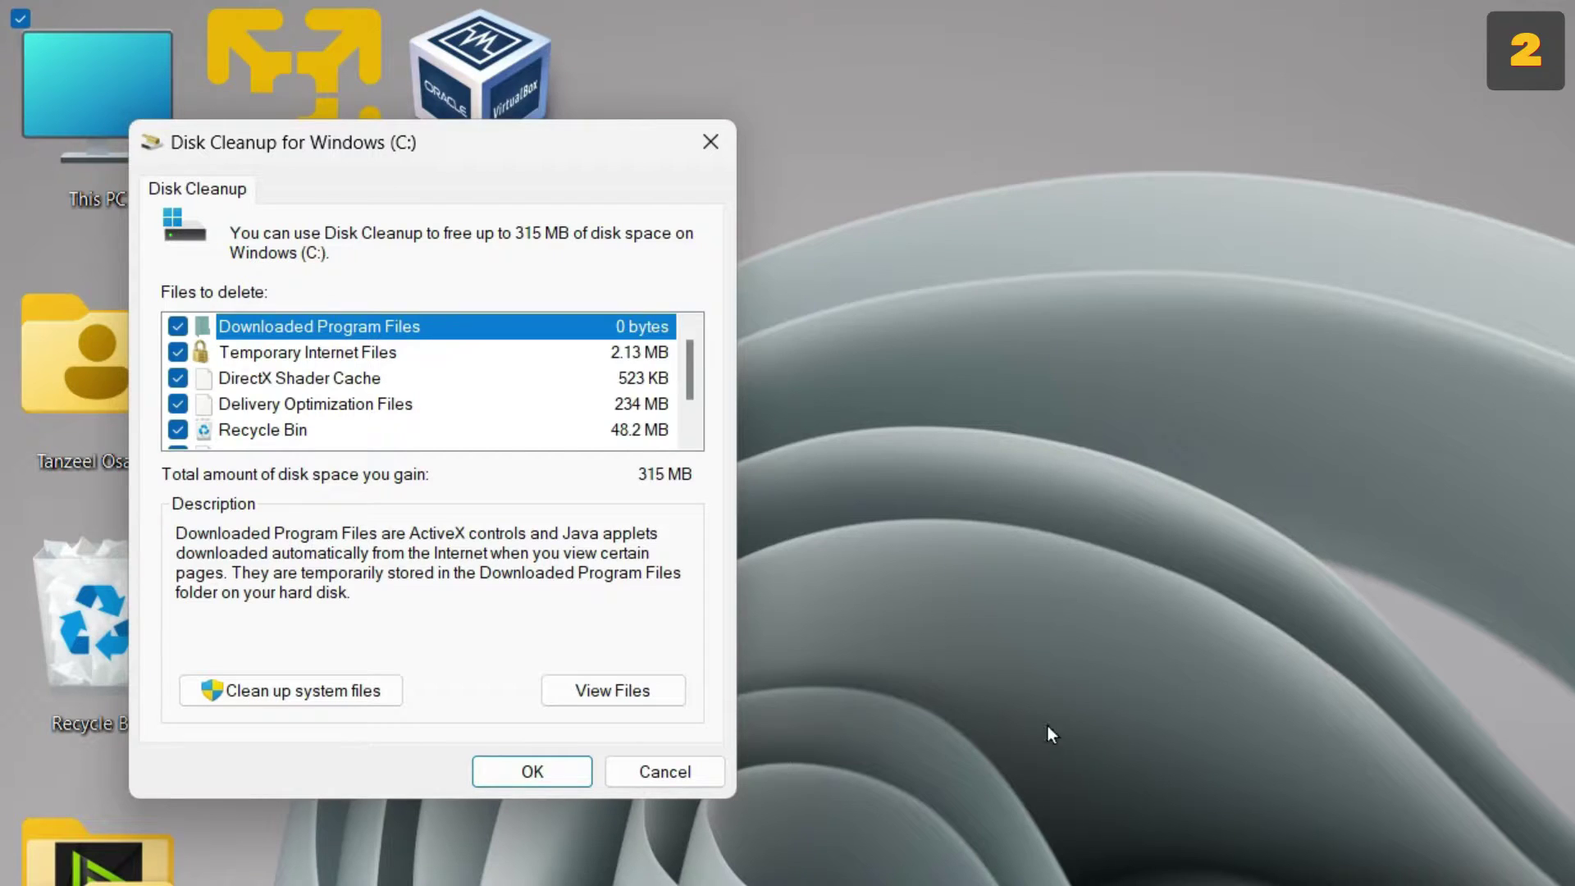
{"action": "scroll", "coordinate": [252, 392], "scroll_direction": "down", "scroll_amount": 1}
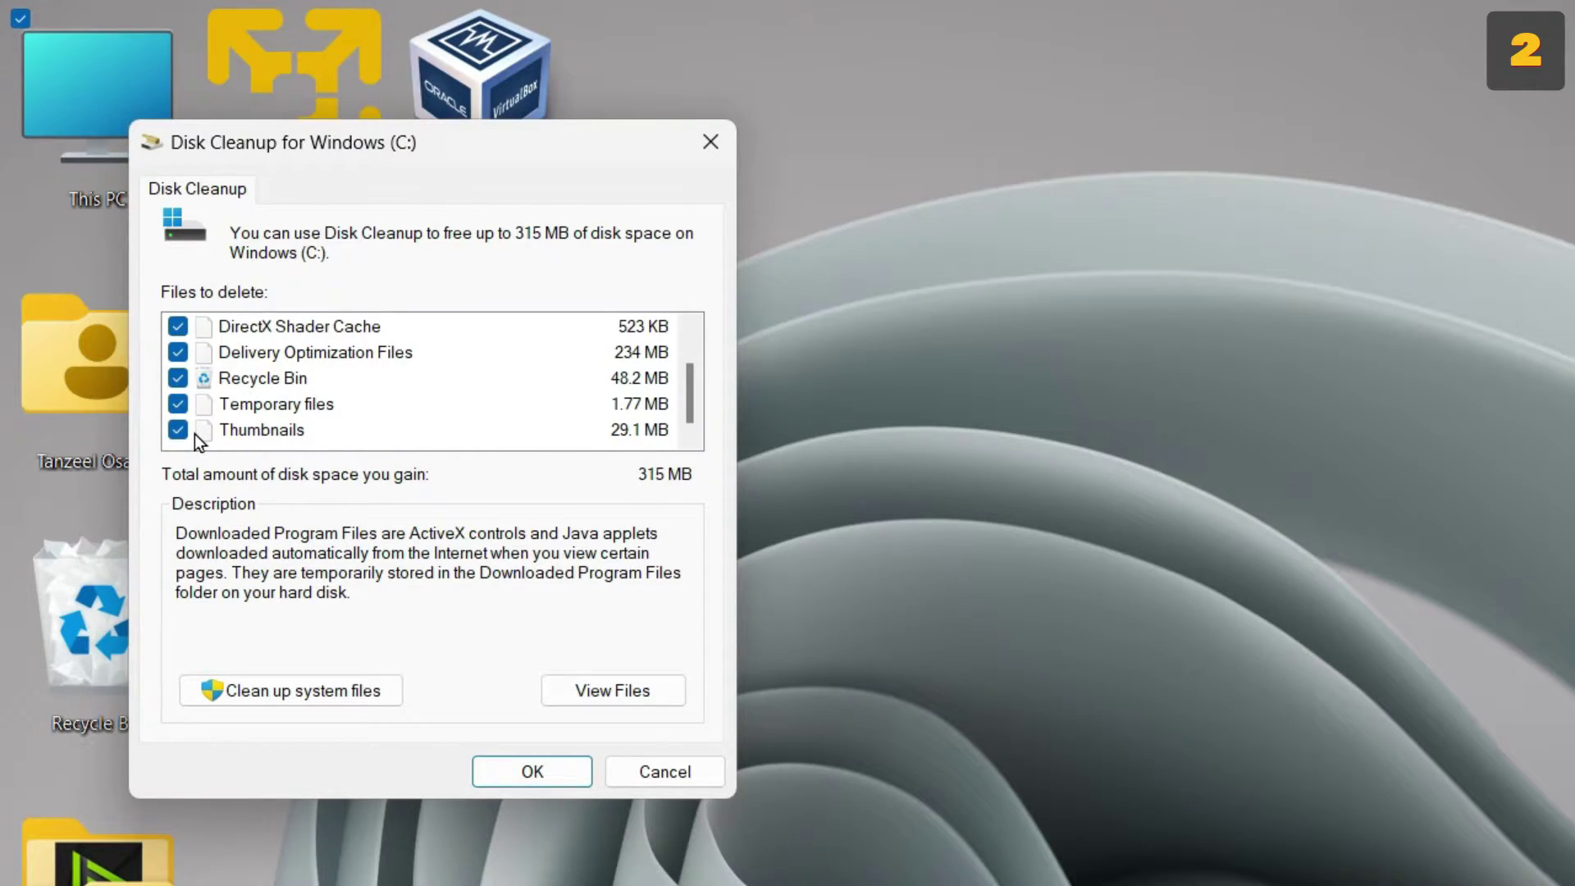
{"action": "scroll", "coordinate": [195, 434], "scroll_direction": "up", "scroll_amount": 1}
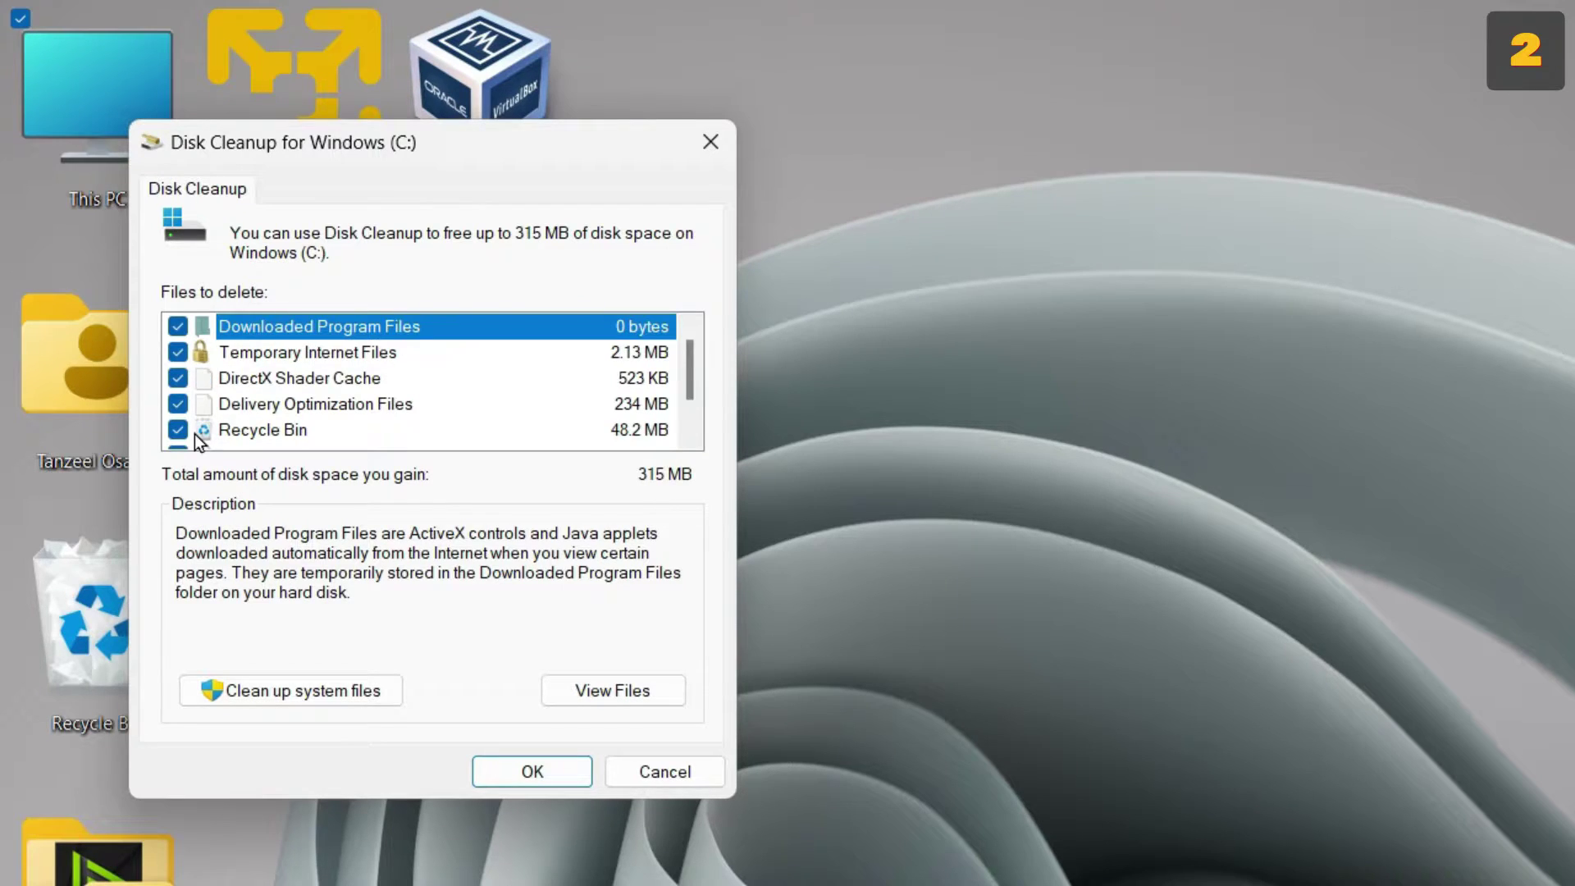
Rescan C: including system files and permanently delete the checked files, about 5.64 GB.
{"action": "left_click", "coordinate": [318, 698]}
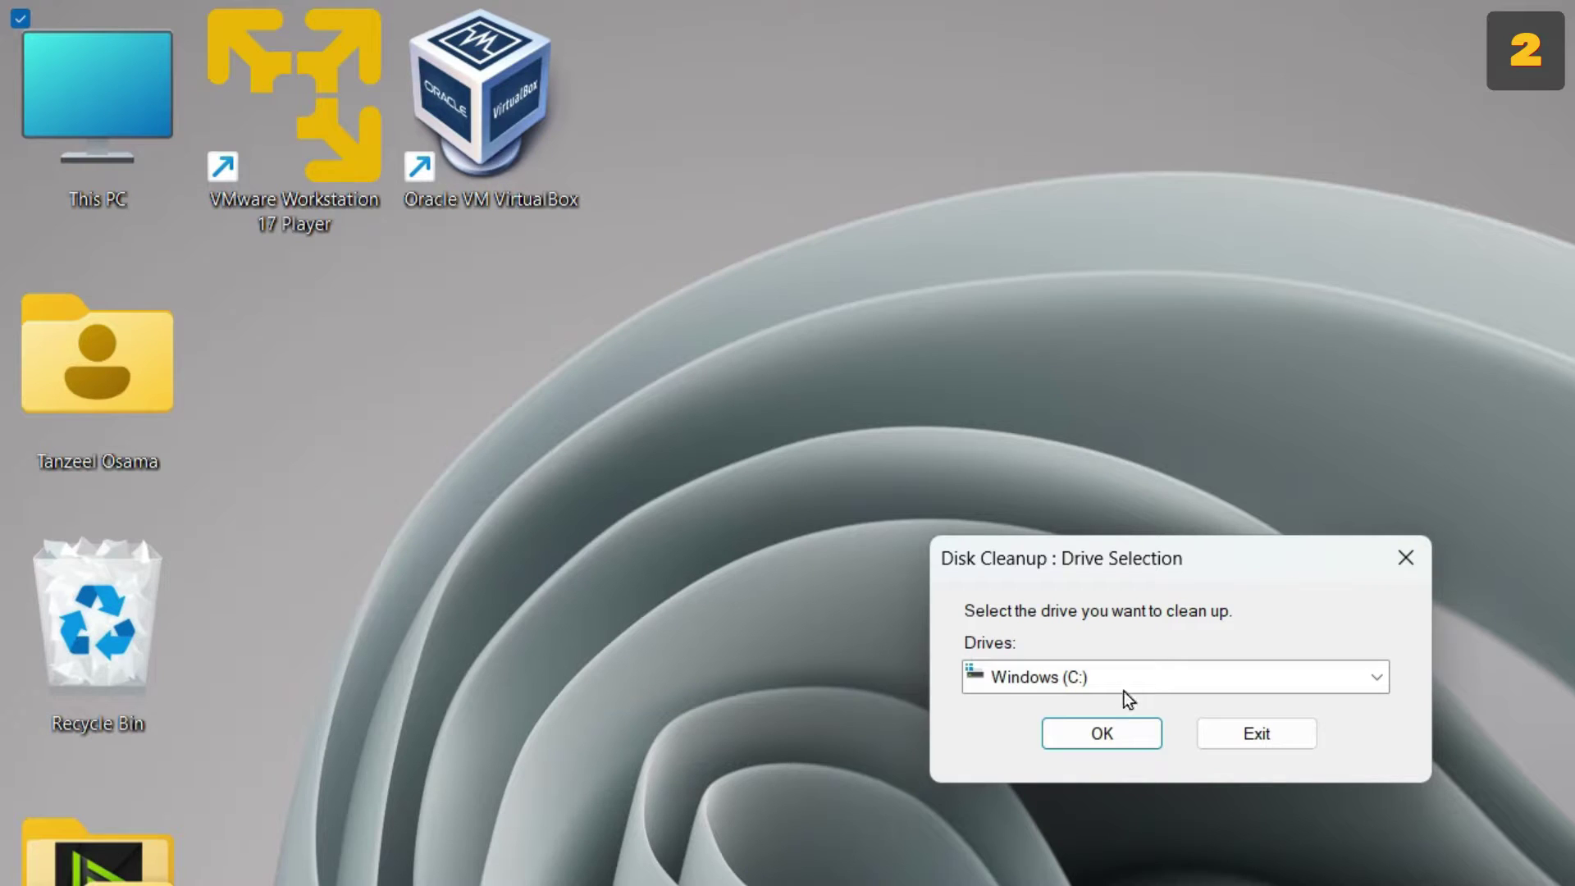
{"action": "left_click", "coordinate": [1081, 737]}
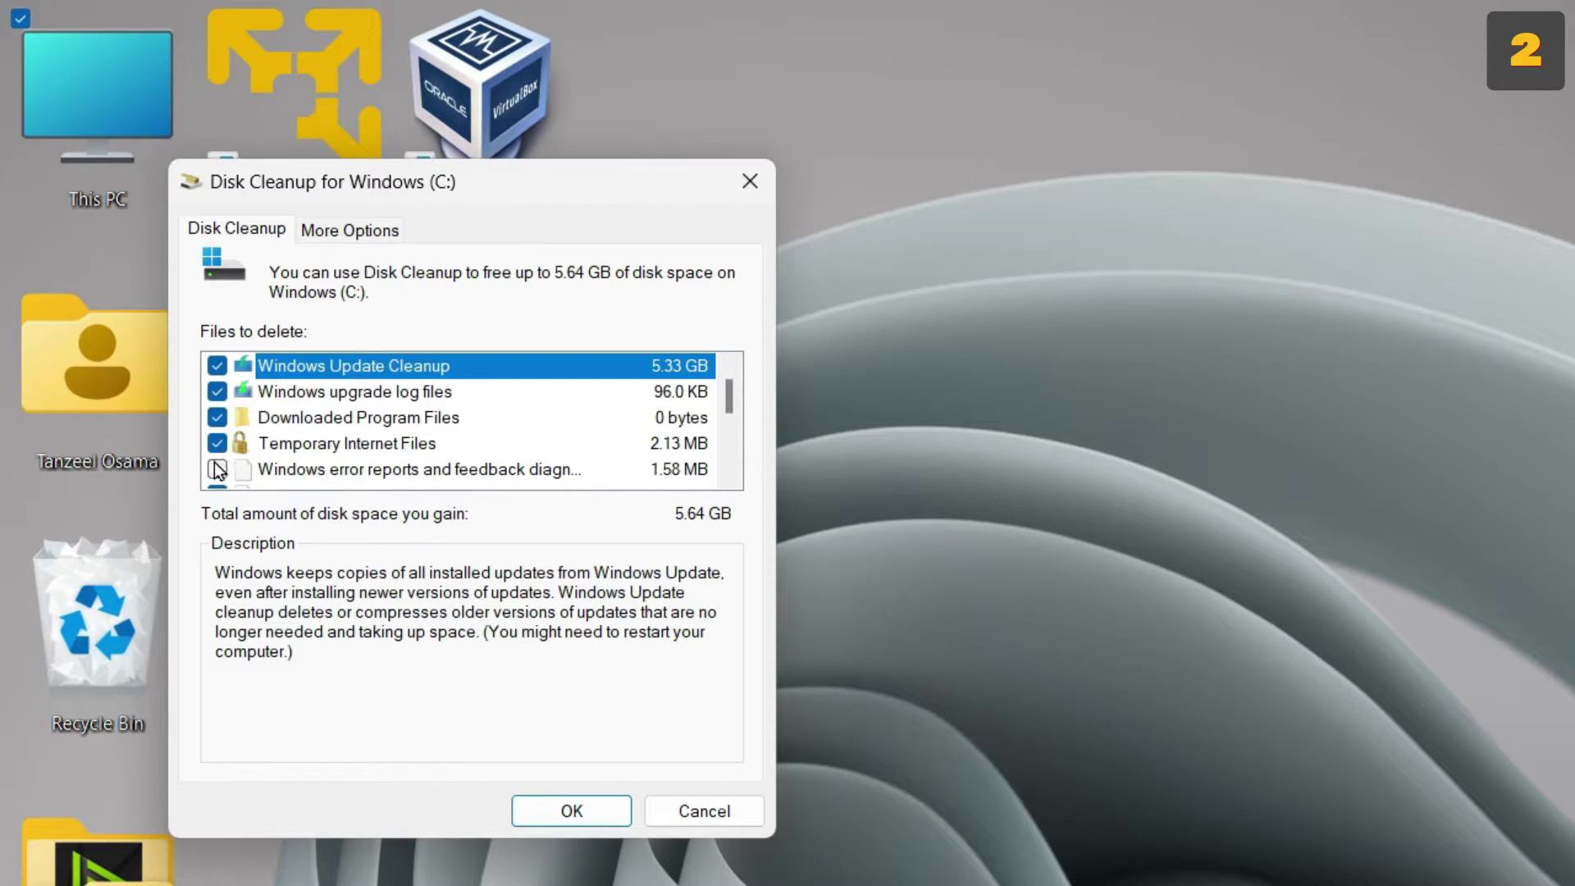
{"action": "scroll", "coordinate": [335, 436], "scroll_direction": "down", "scroll_amount": 3}
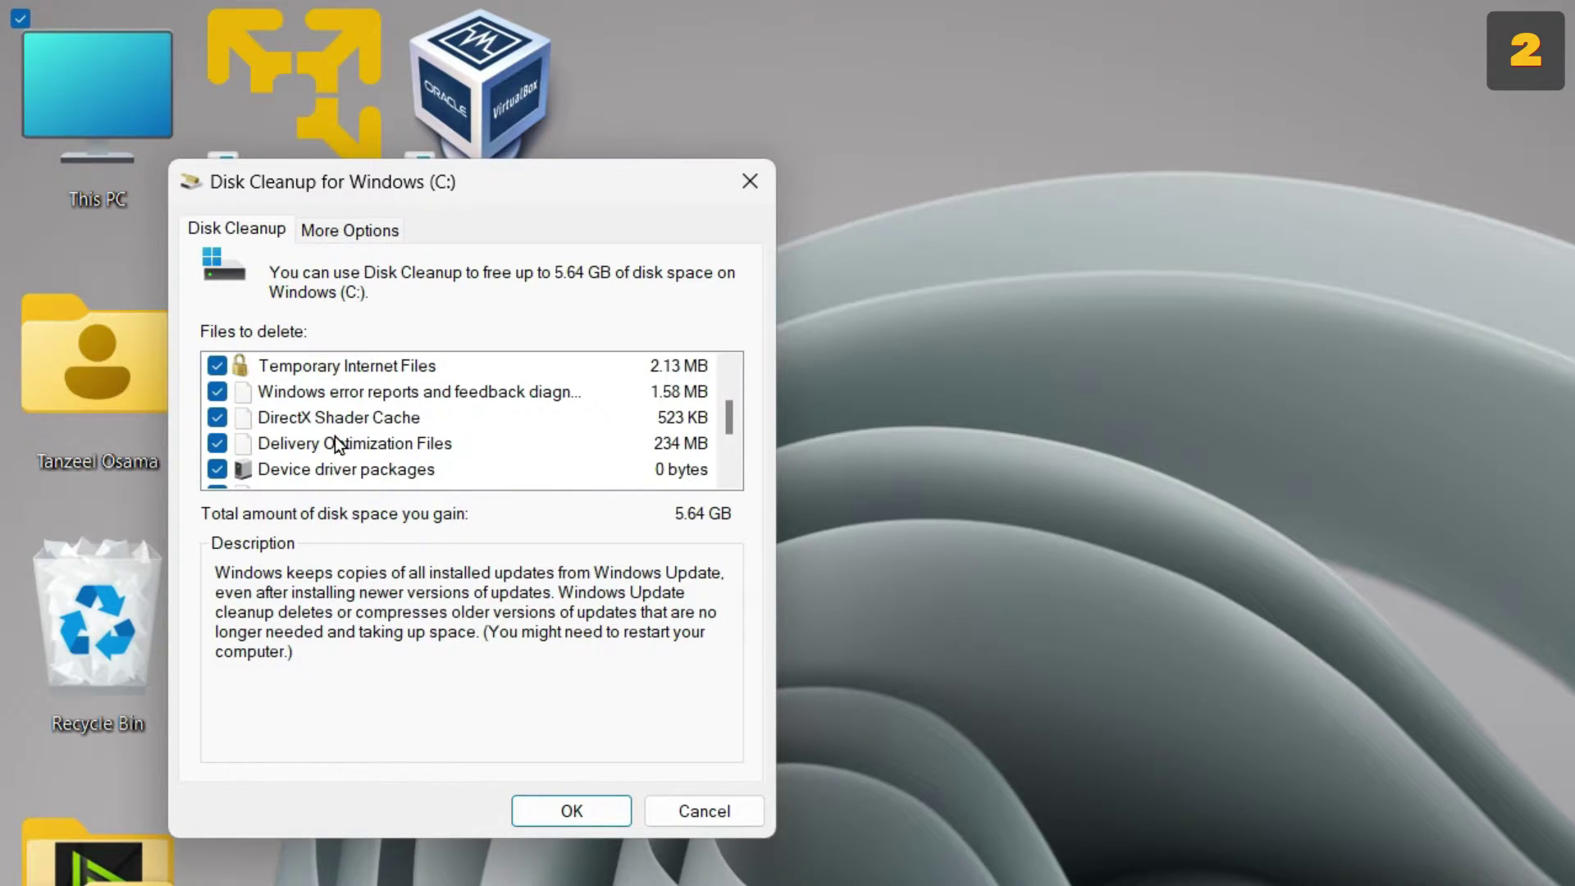
{"action": "scroll", "coordinate": [334, 437], "scroll_direction": "up", "scroll_amount": 3}
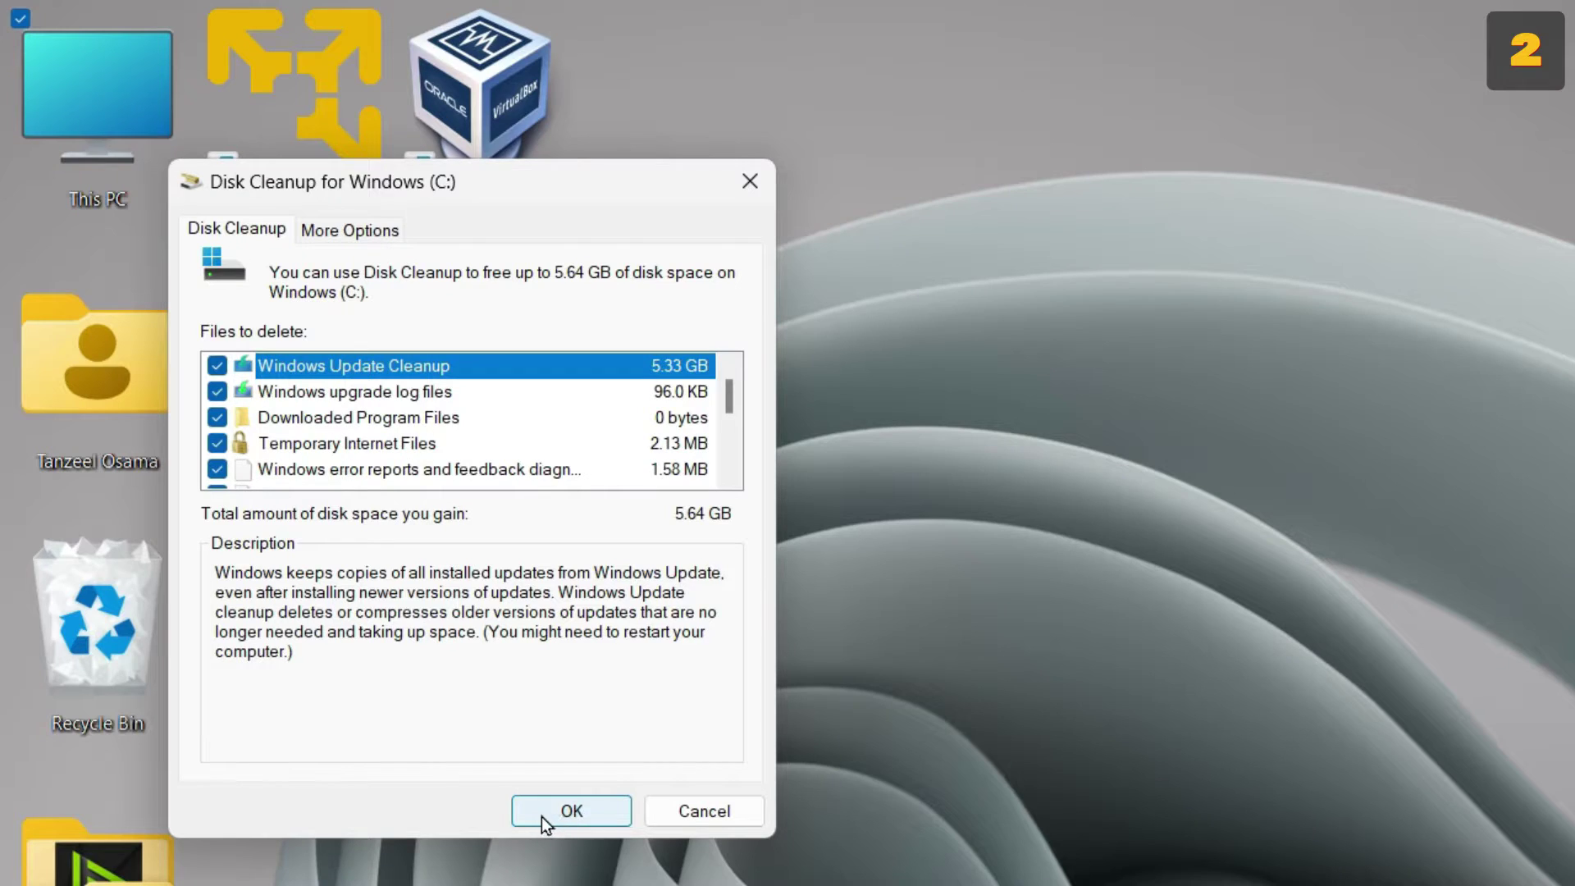
{"action": "left_click", "coordinate": [569, 817]}
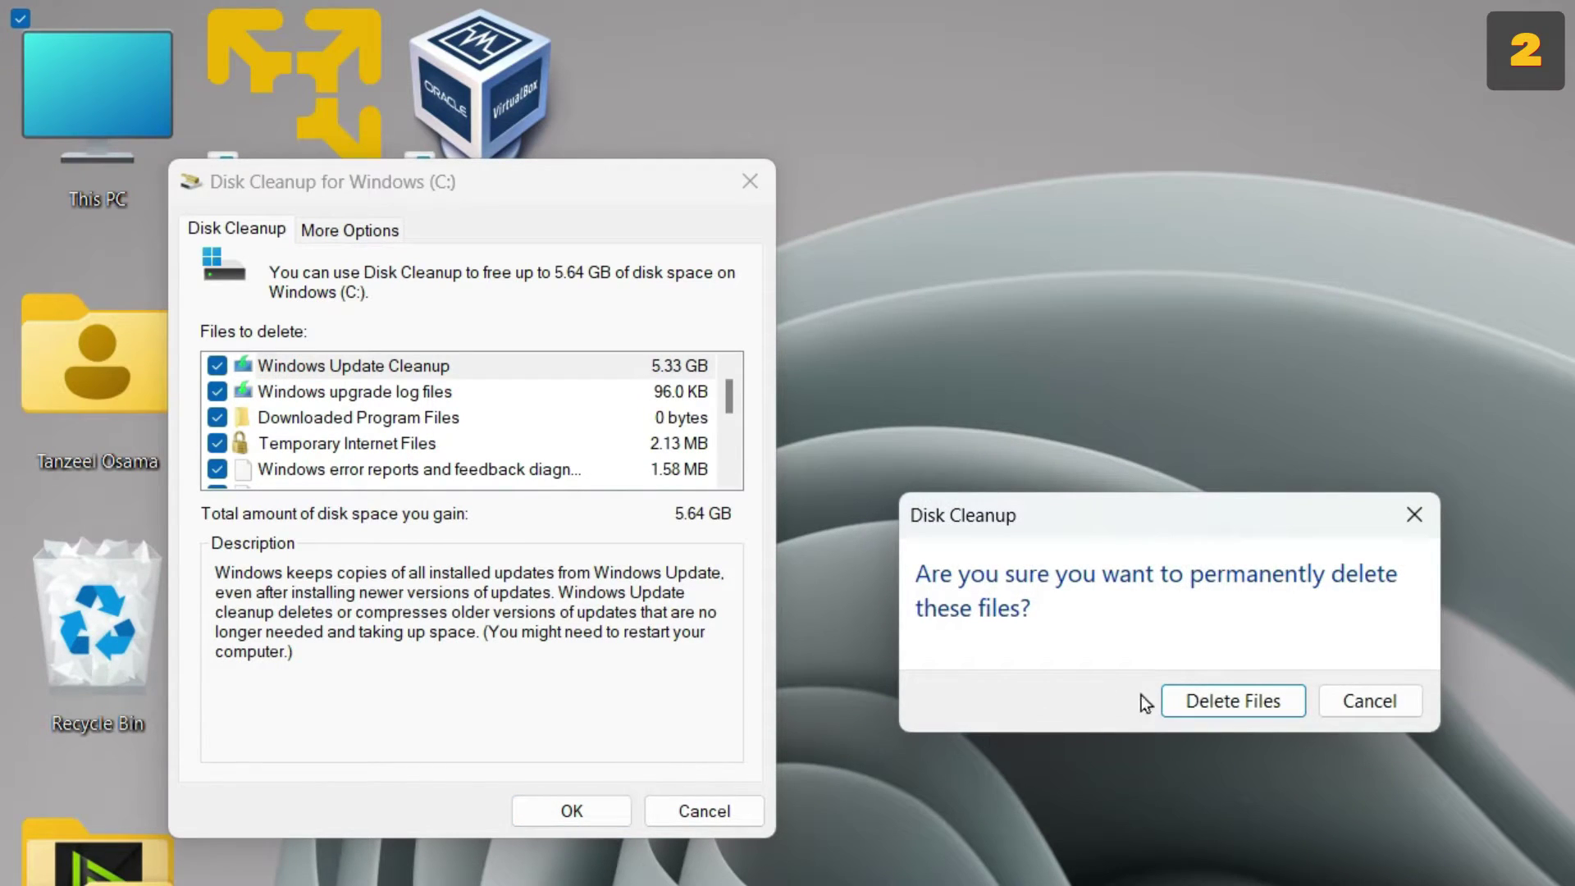
{"action": "left_click", "coordinate": [1209, 701]}
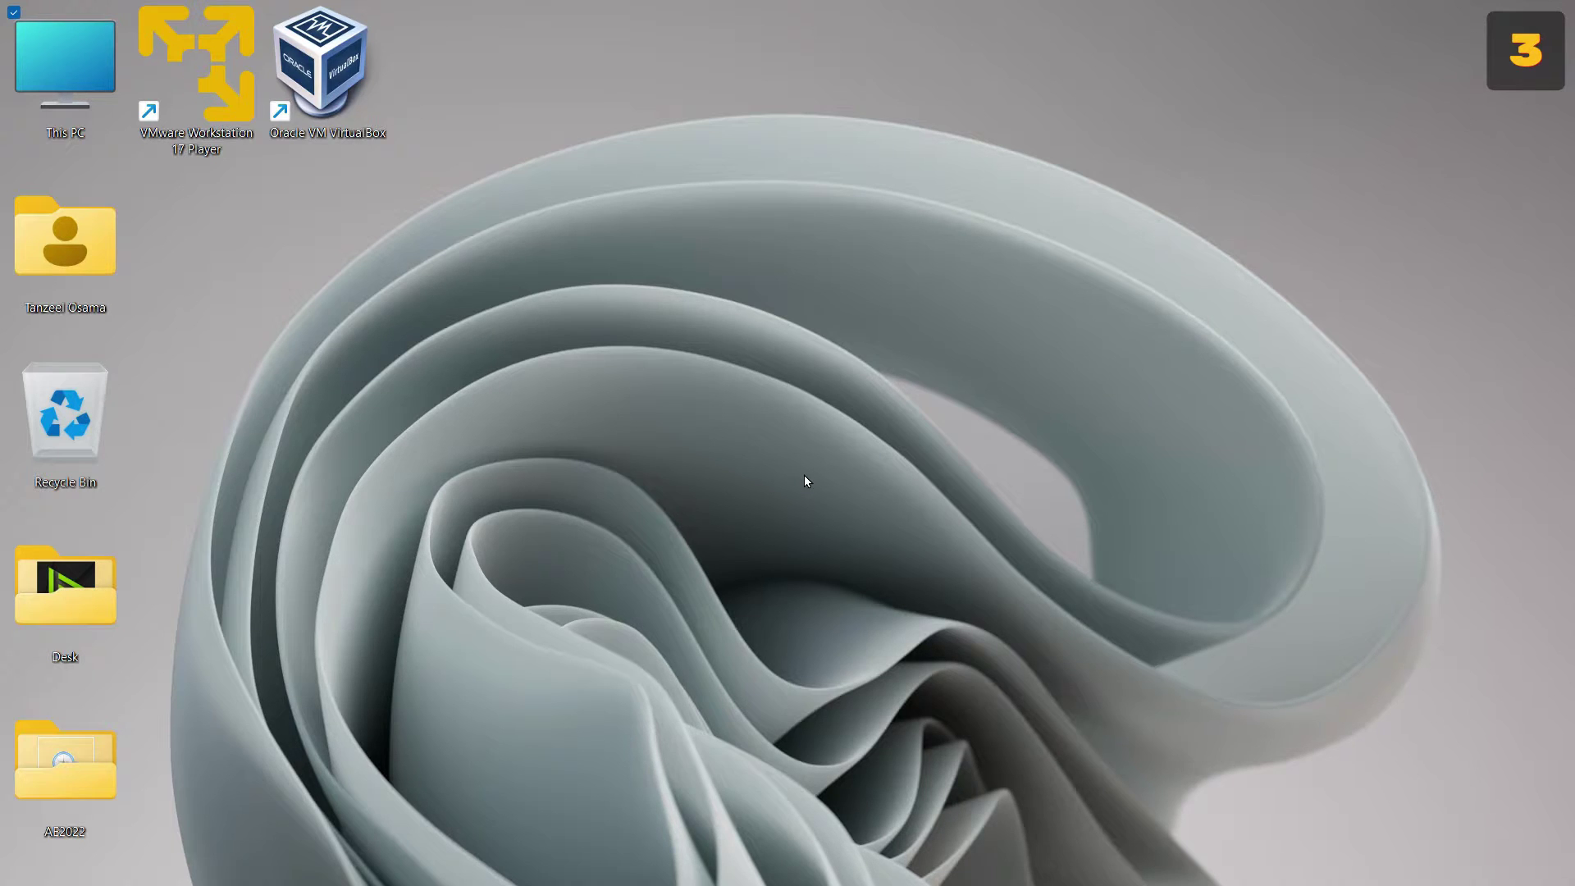
Let Disk Cleanup finish and bring the taskbar back into view on the empty desktop.
{"action": "mouse_move", "coordinate": [706, 883]}
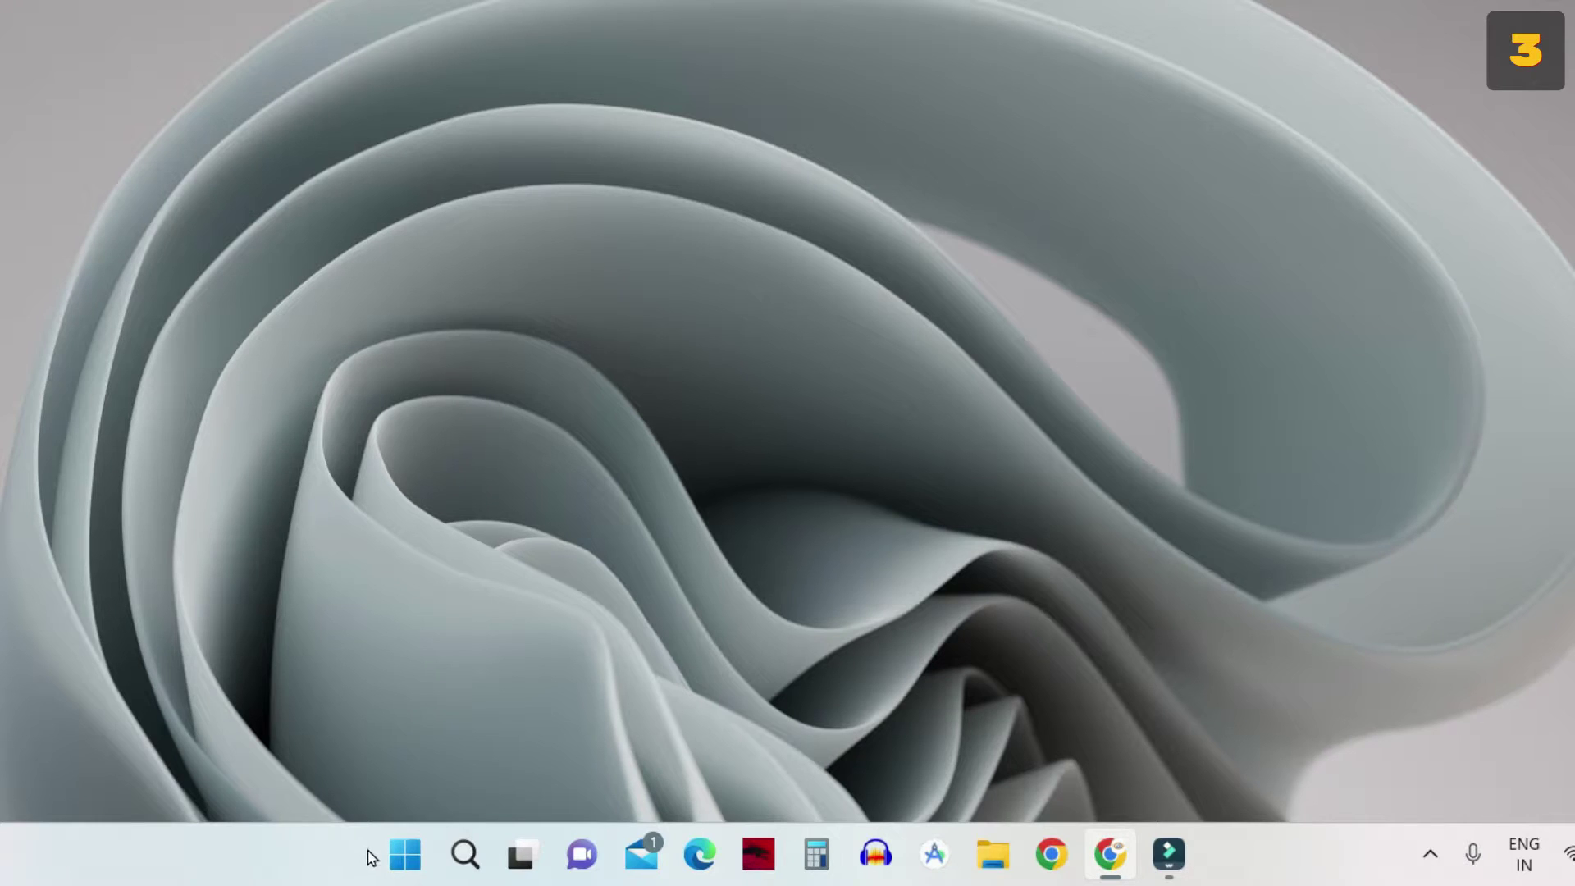
Go to Installed apps and reach the Camera app's Advanced options page.
{"action": "right_click", "coordinate": [404, 854]}
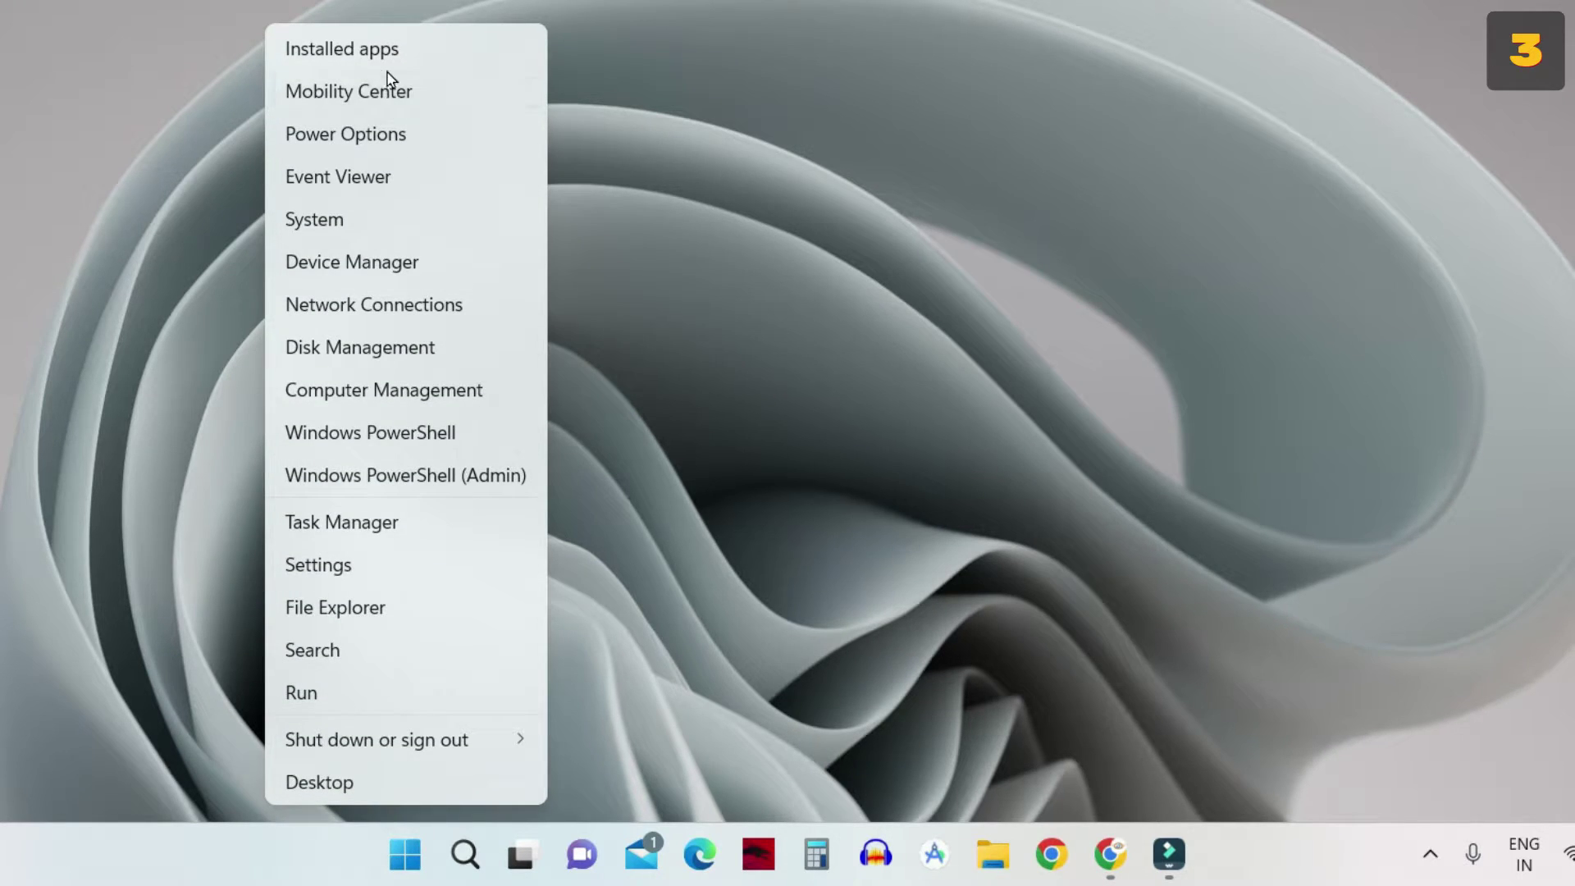
{"action": "left_click", "coordinate": [395, 51]}
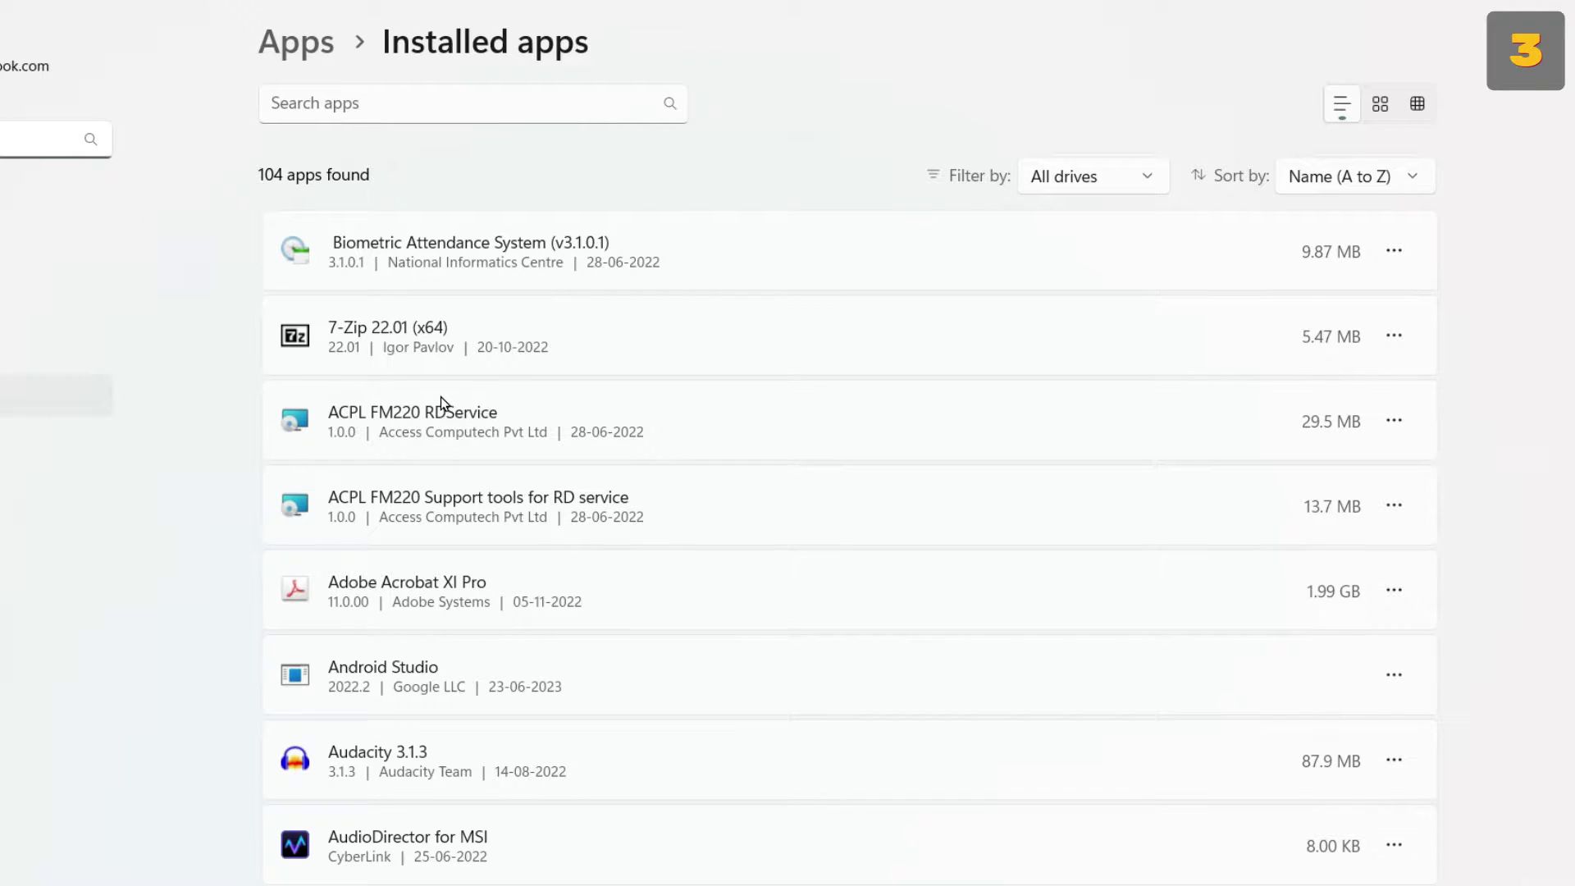
{"action": "scroll", "coordinate": [441, 398], "scroll_direction": "down", "scroll_amount": 3}
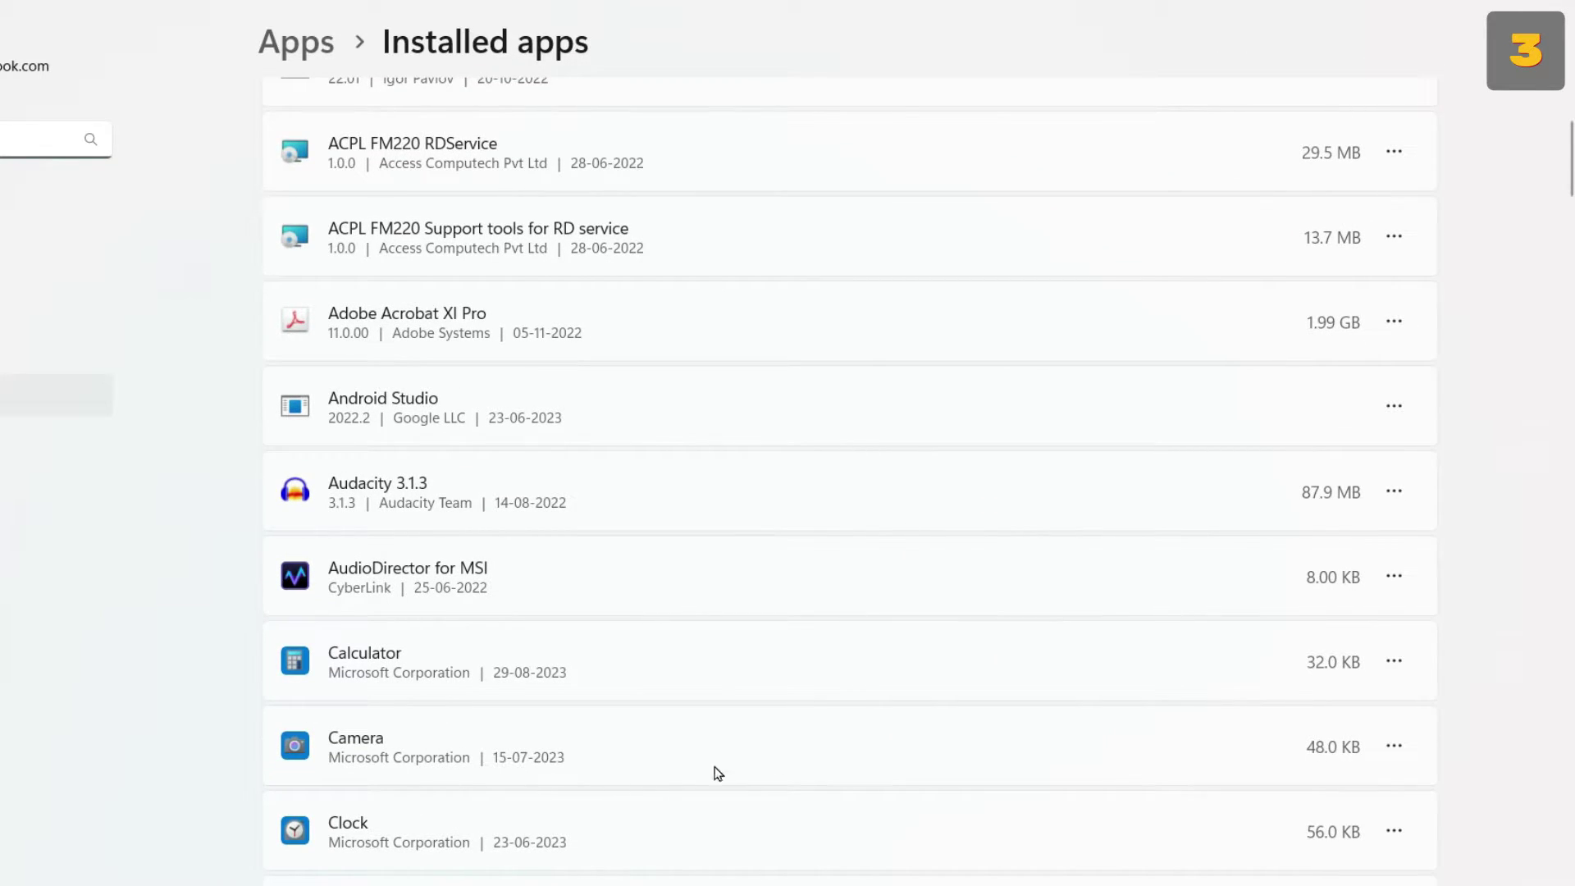
{"action": "left_click", "coordinate": [1394, 748]}
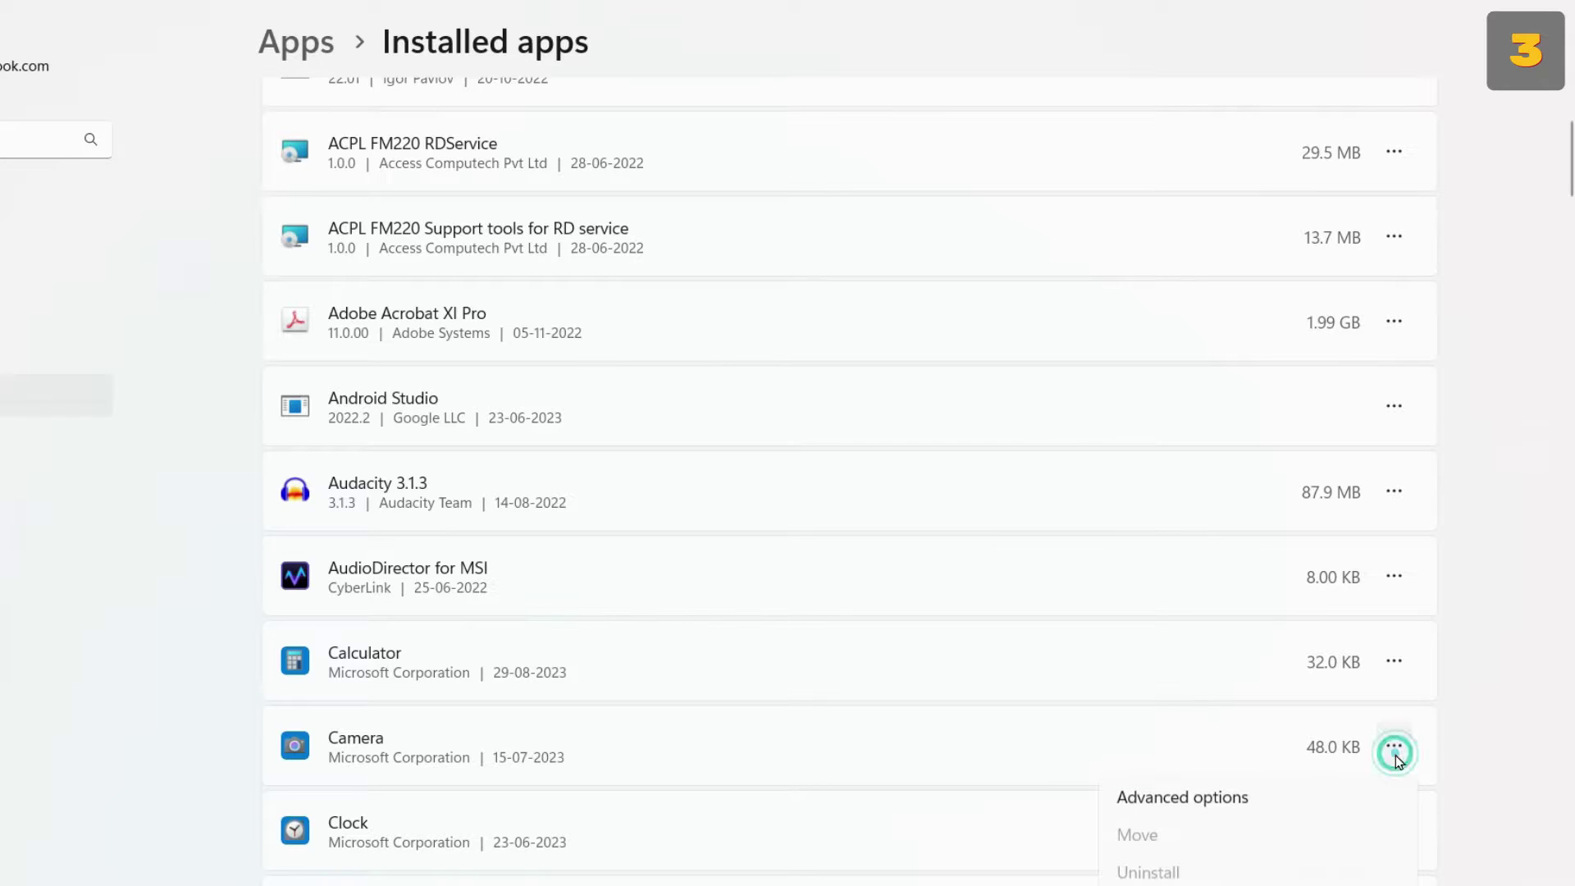
{"action": "left_click", "coordinate": [1276, 801]}
{"action": "scroll", "coordinate": [832, 569], "scroll_direction": "down", "scroll_amount": 3}
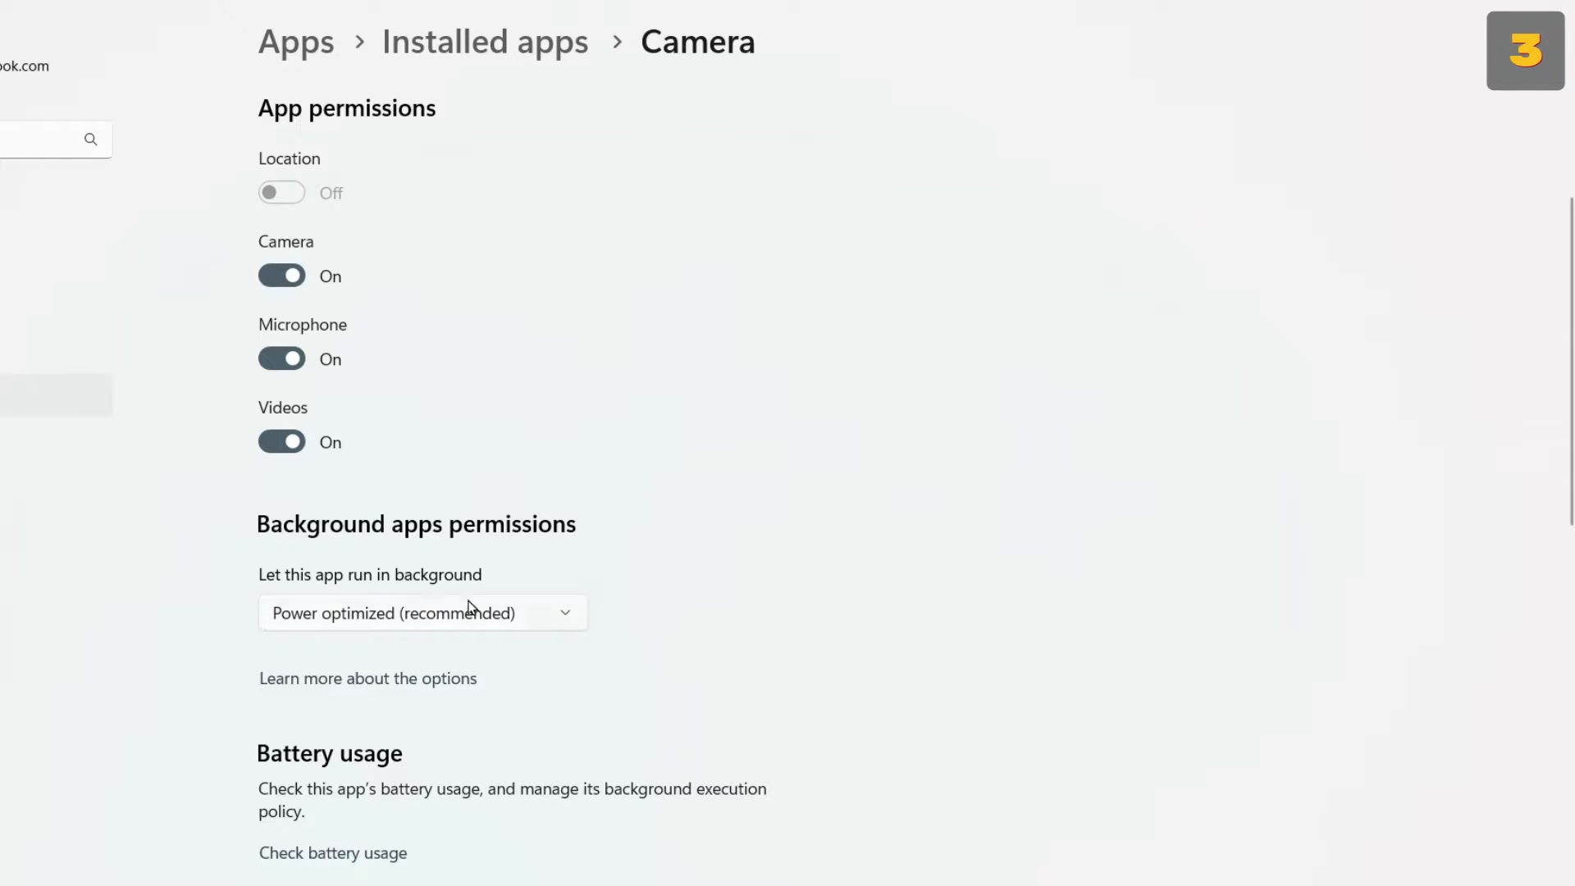
Set the Camera app's 'Let this app run in background' option to Never.
{"action": "left_click", "coordinate": [442, 622]}
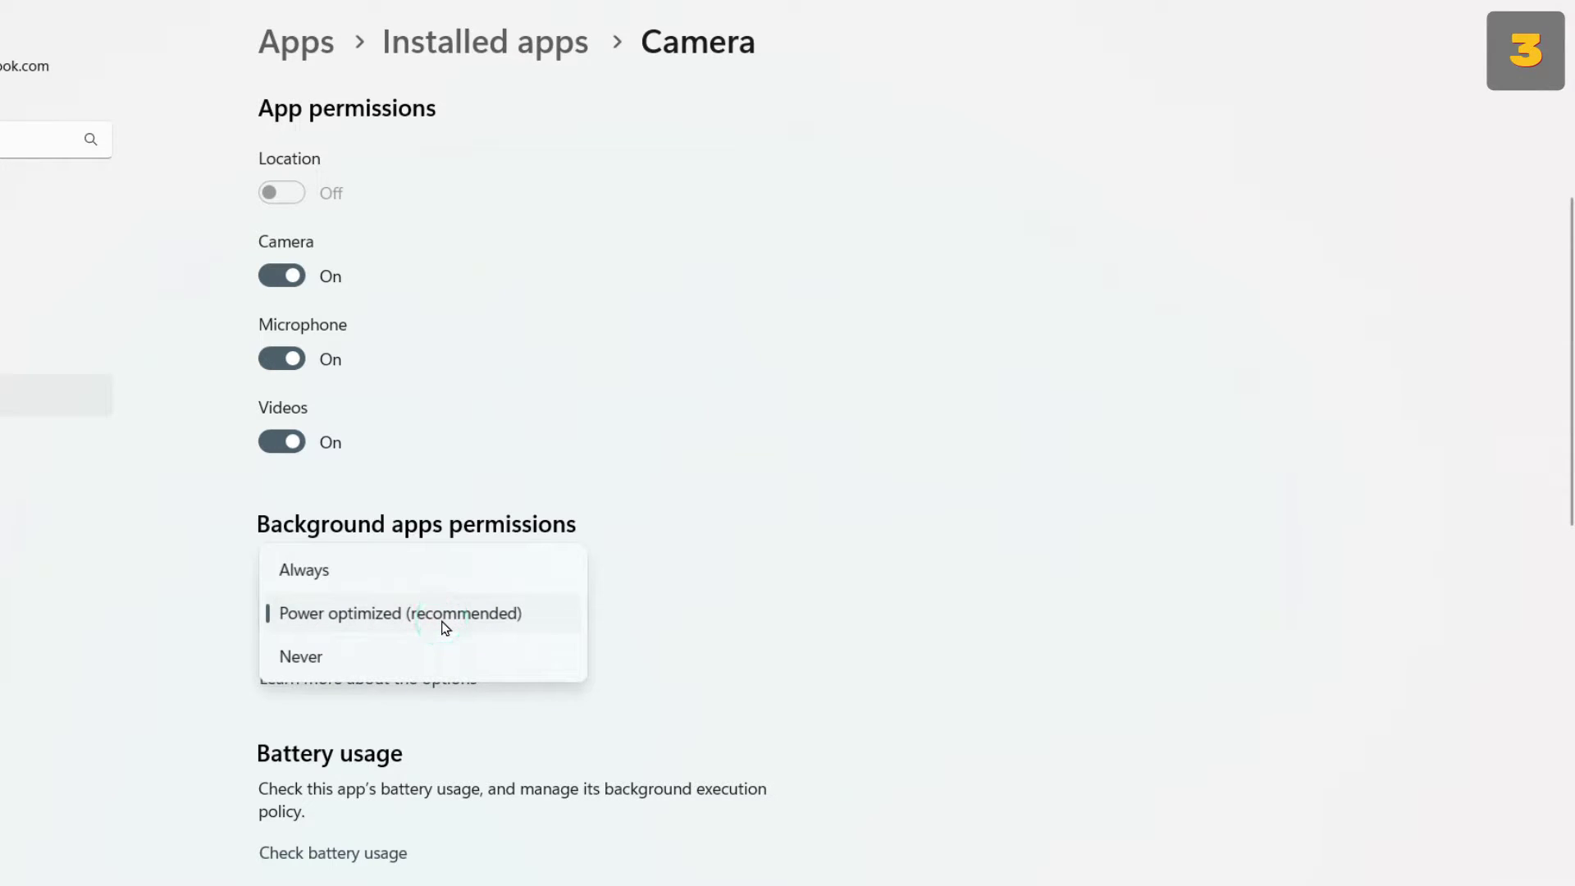
{"action": "left_click", "coordinate": [289, 665]}
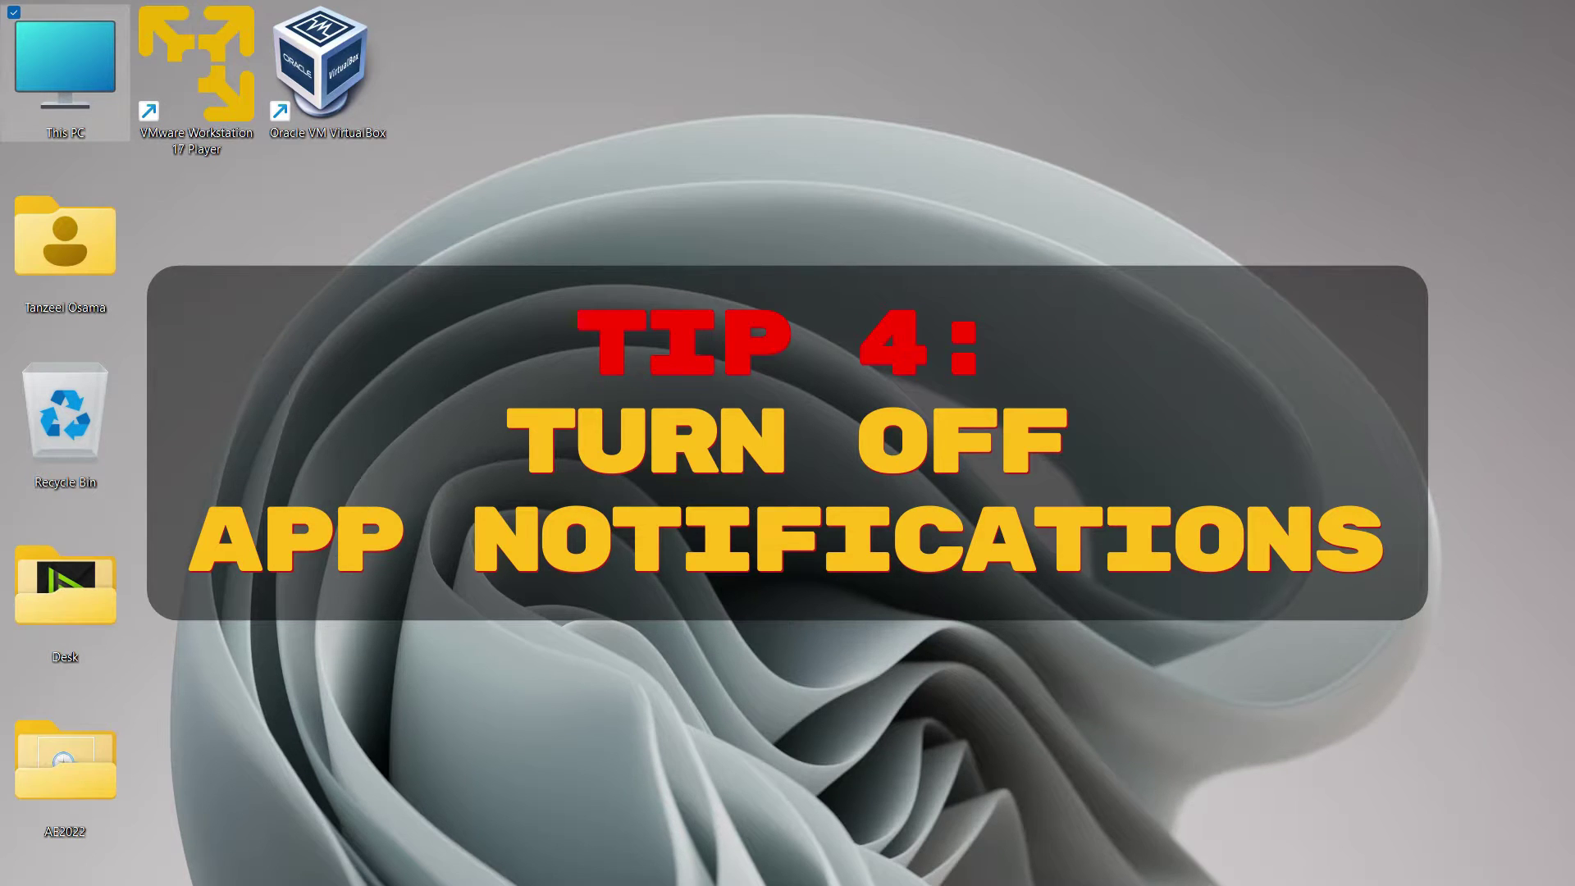
Go to Settings > System > Notifications and scroll down to the list of app senders.
{"action": "mouse_move", "coordinate": [486, 876]}
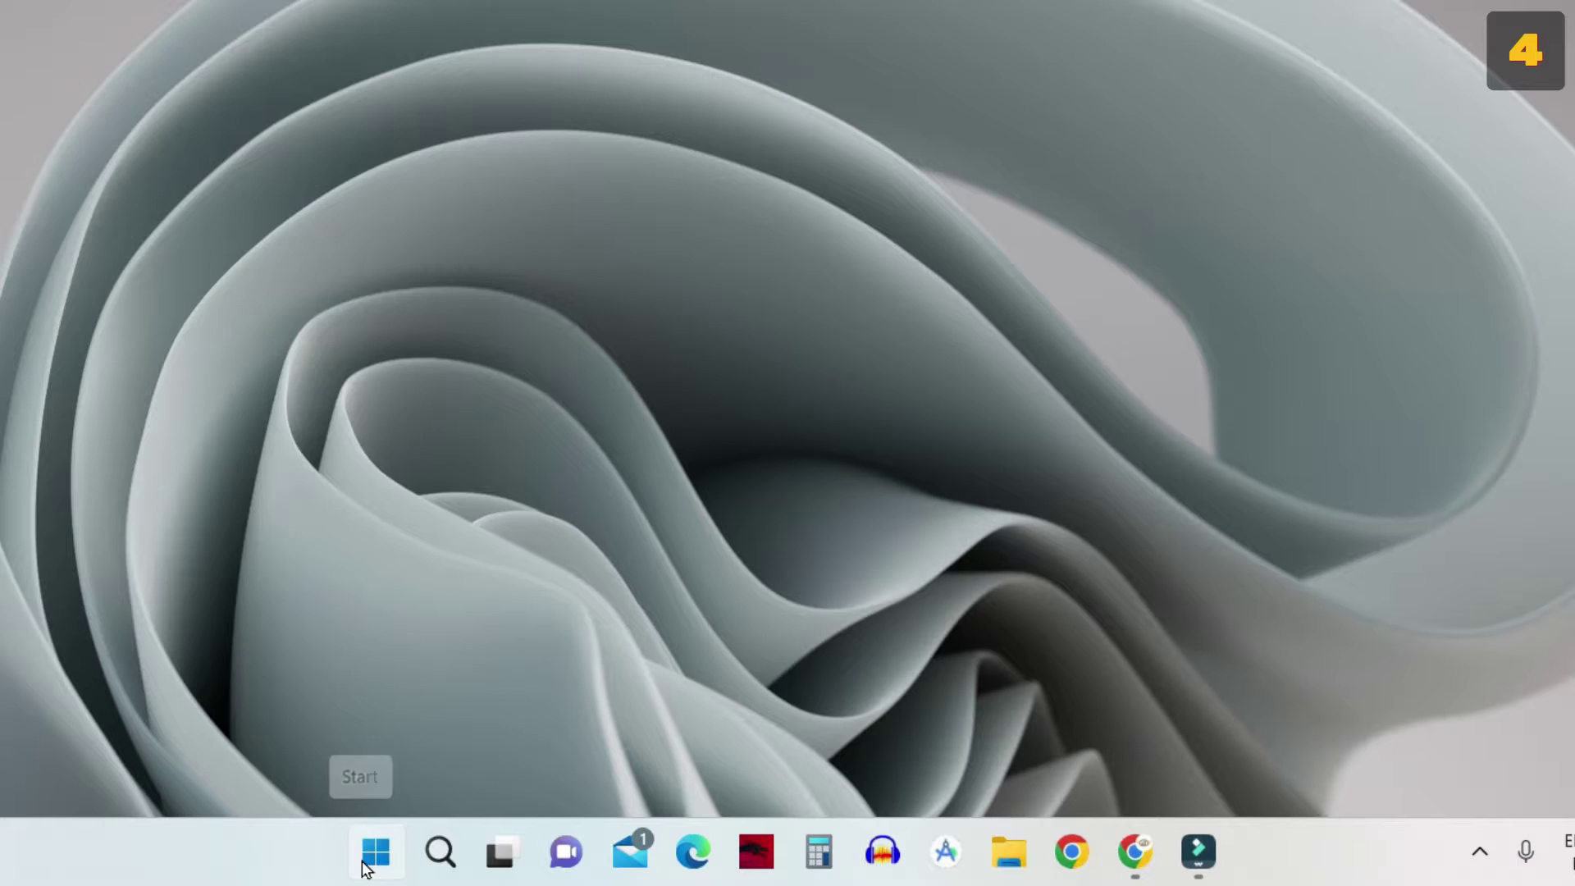
{"action": "right_click", "coordinate": [367, 869]}
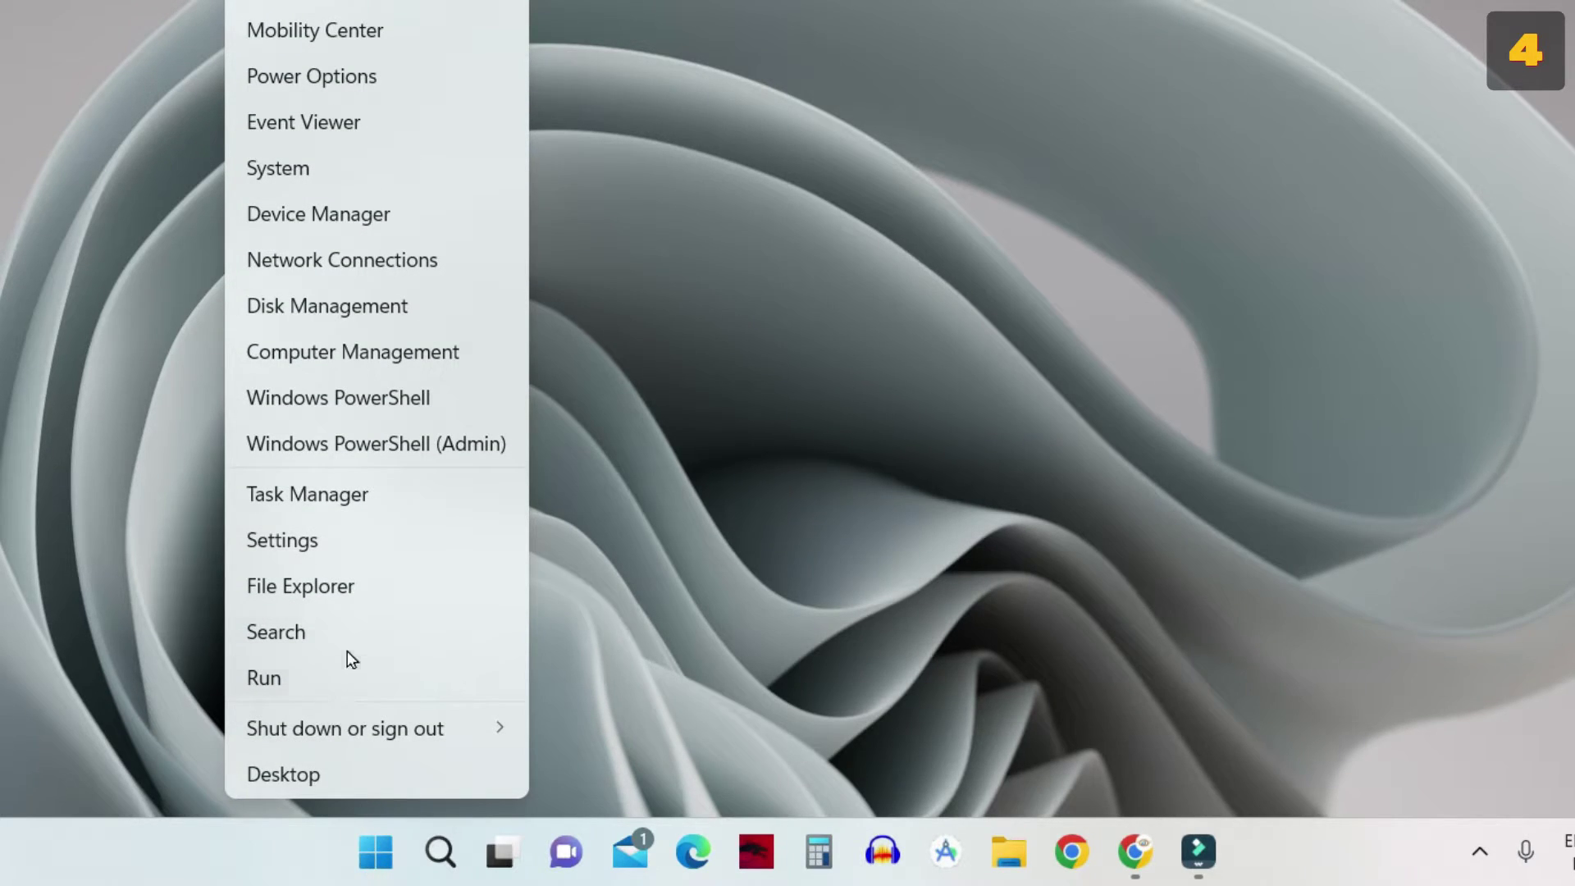
{"action": "left_click", "coordinate": [330, 551]}
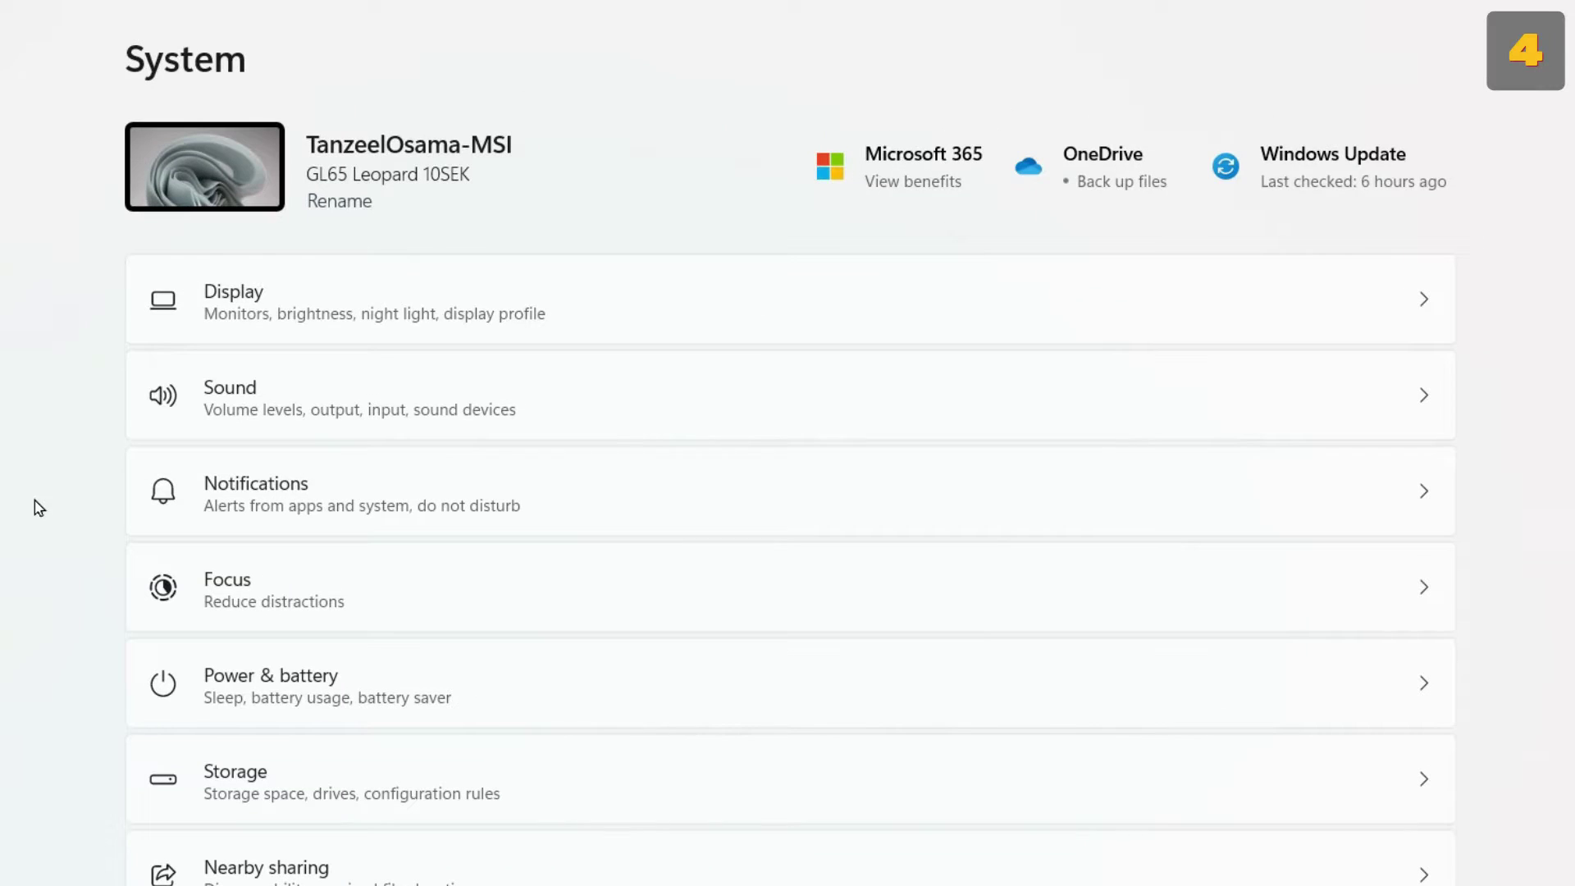
{"action": "left_click", "coordinate": [299, 505]}
{"action": "scroll", "coordinate": [299, 505], "scroll_direction": "down", "scroll_amount": 5}
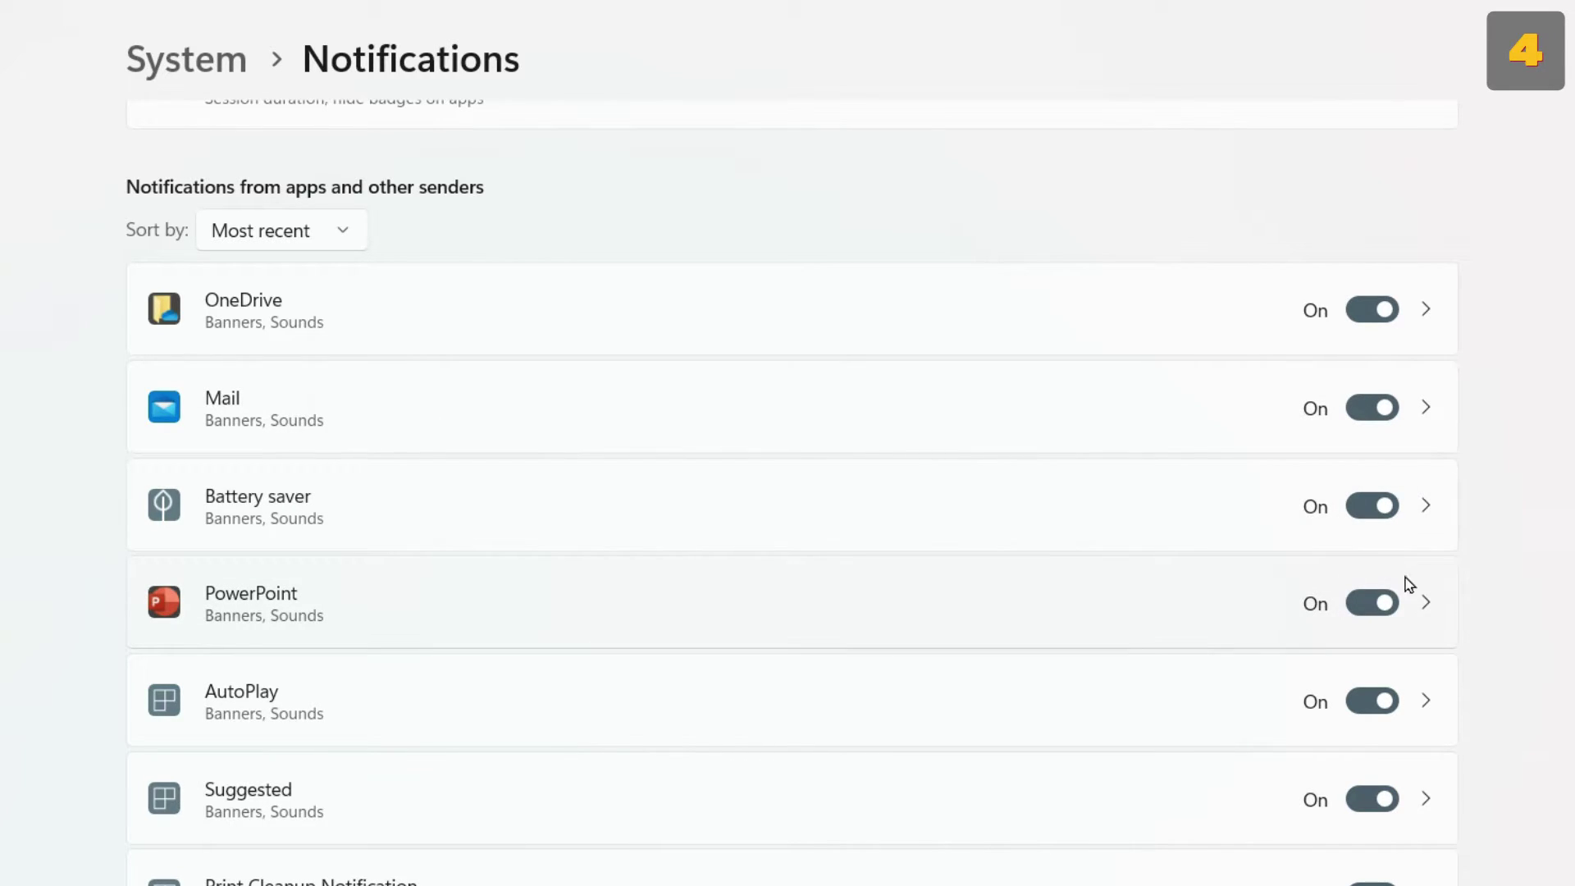
Switch off PowerPoint, Google Chrome and Excel notifications, then close Settings.
{"action": "left_click", "coordinate": [1361, 608]}
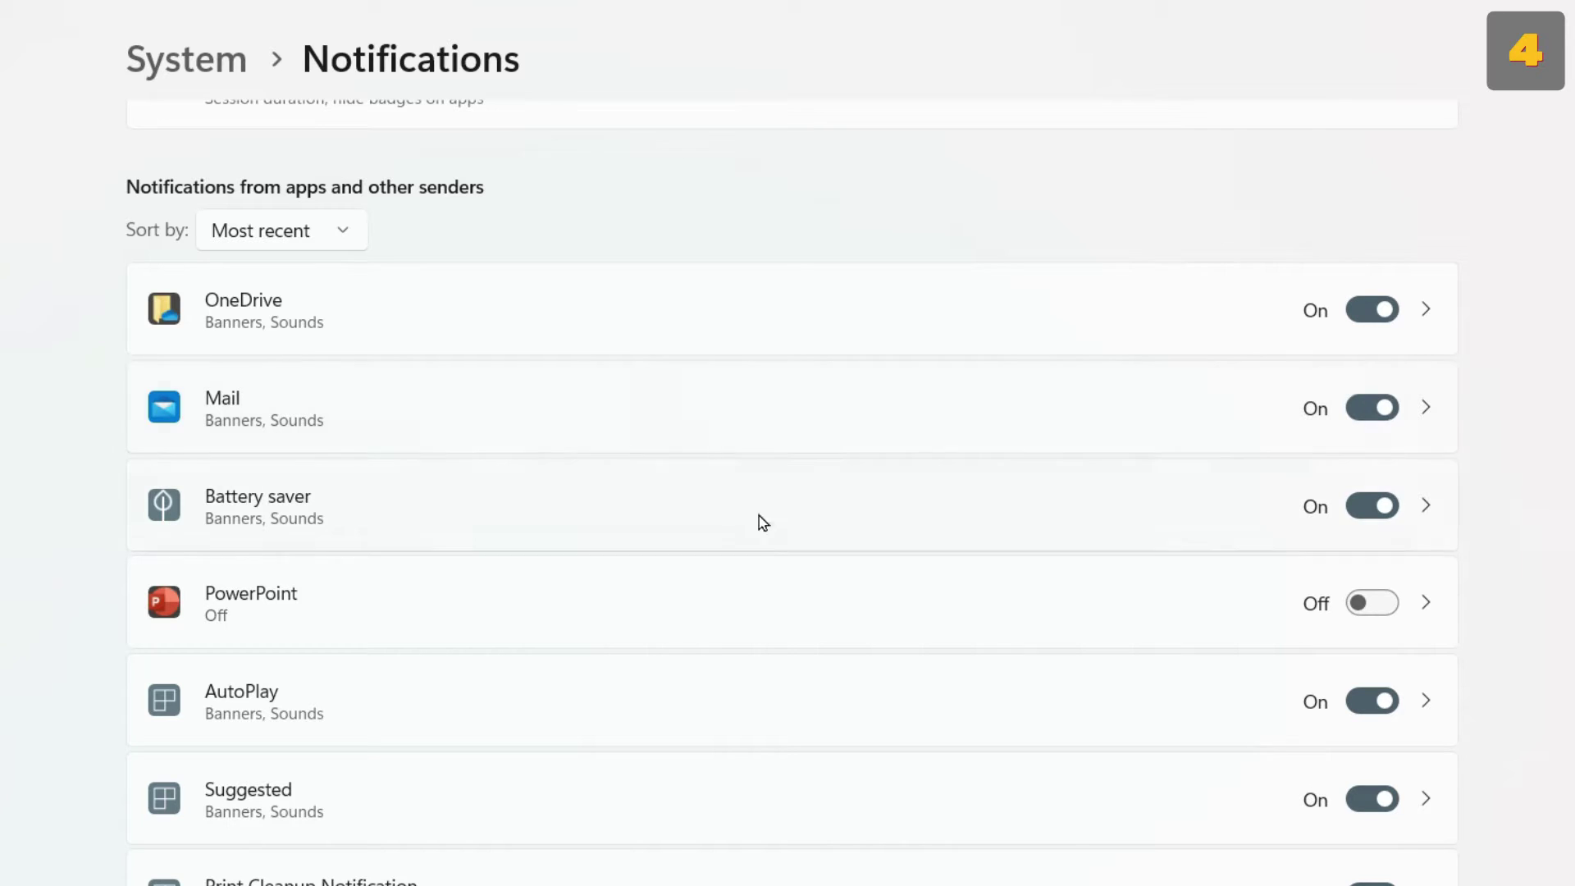
{"action": "scroll", "coordinate": [1195, 629], "scroll_direction": "down", "scroll_amount": 8}
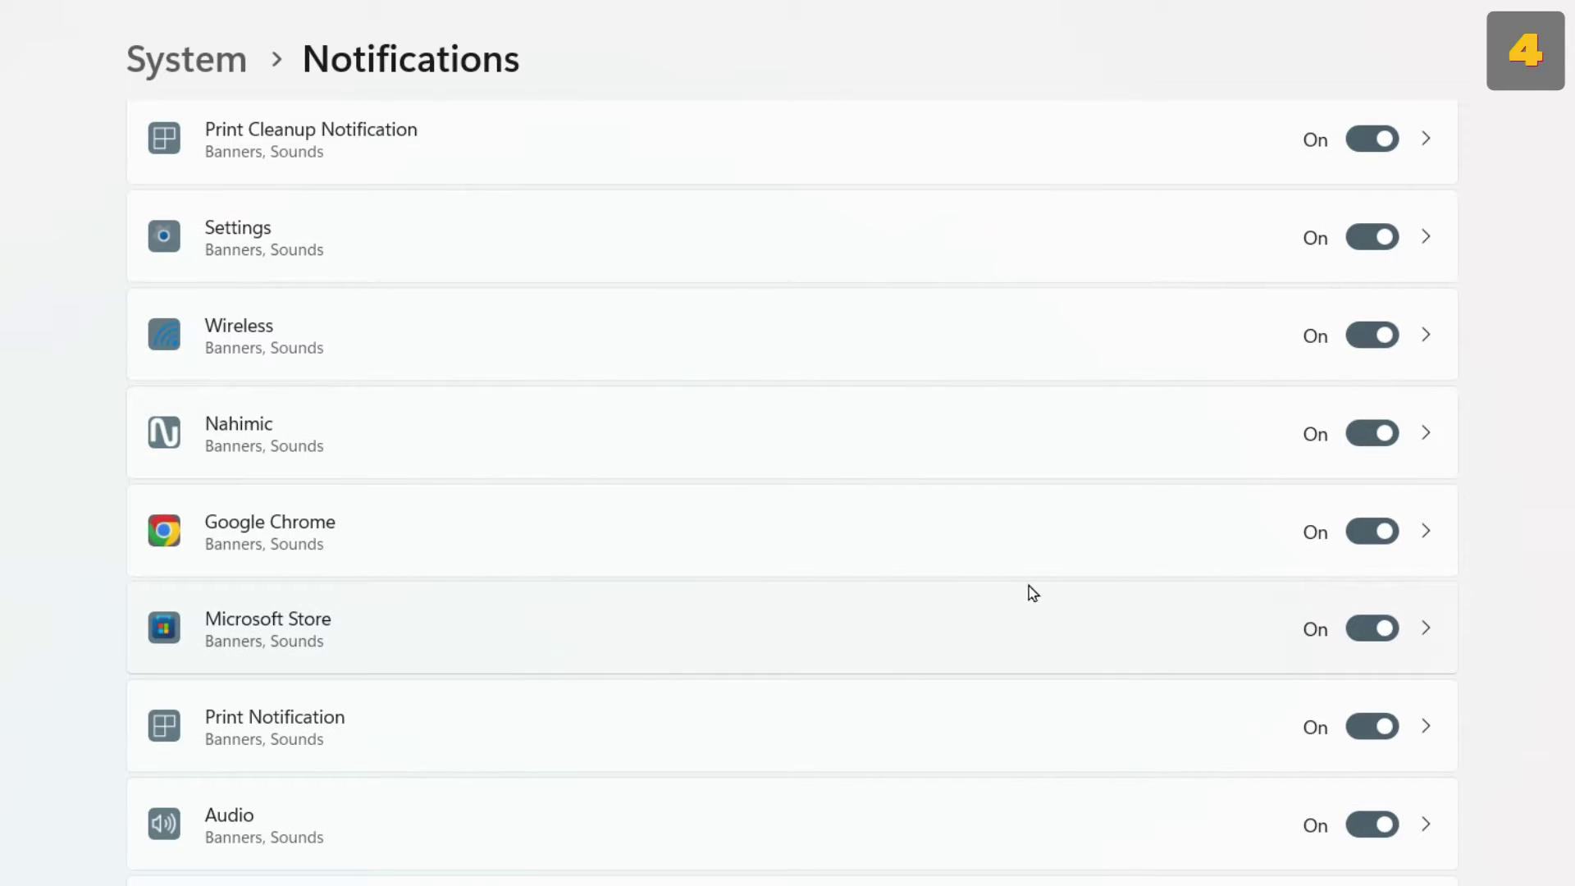
{"action": "left_click", "coordinate": [1361, 532]}
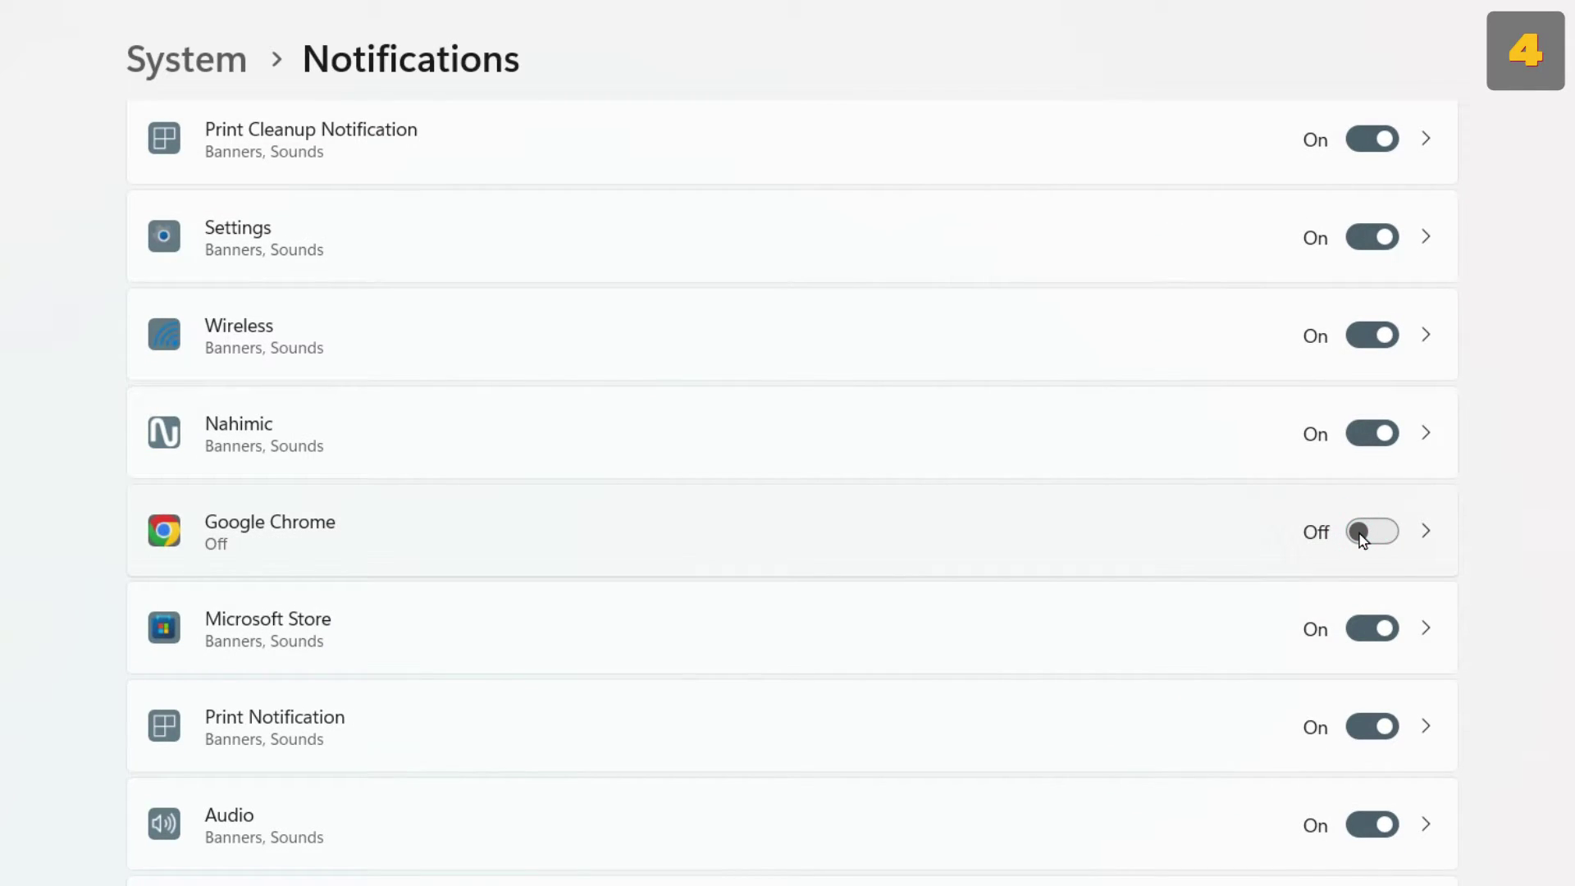
{"action": "scroll", "coordinate": [1362, 537], "scroll_direction": "down", "scroll_amount": 3}
{"action": "left_click", "coordinate": [1371, 621]}
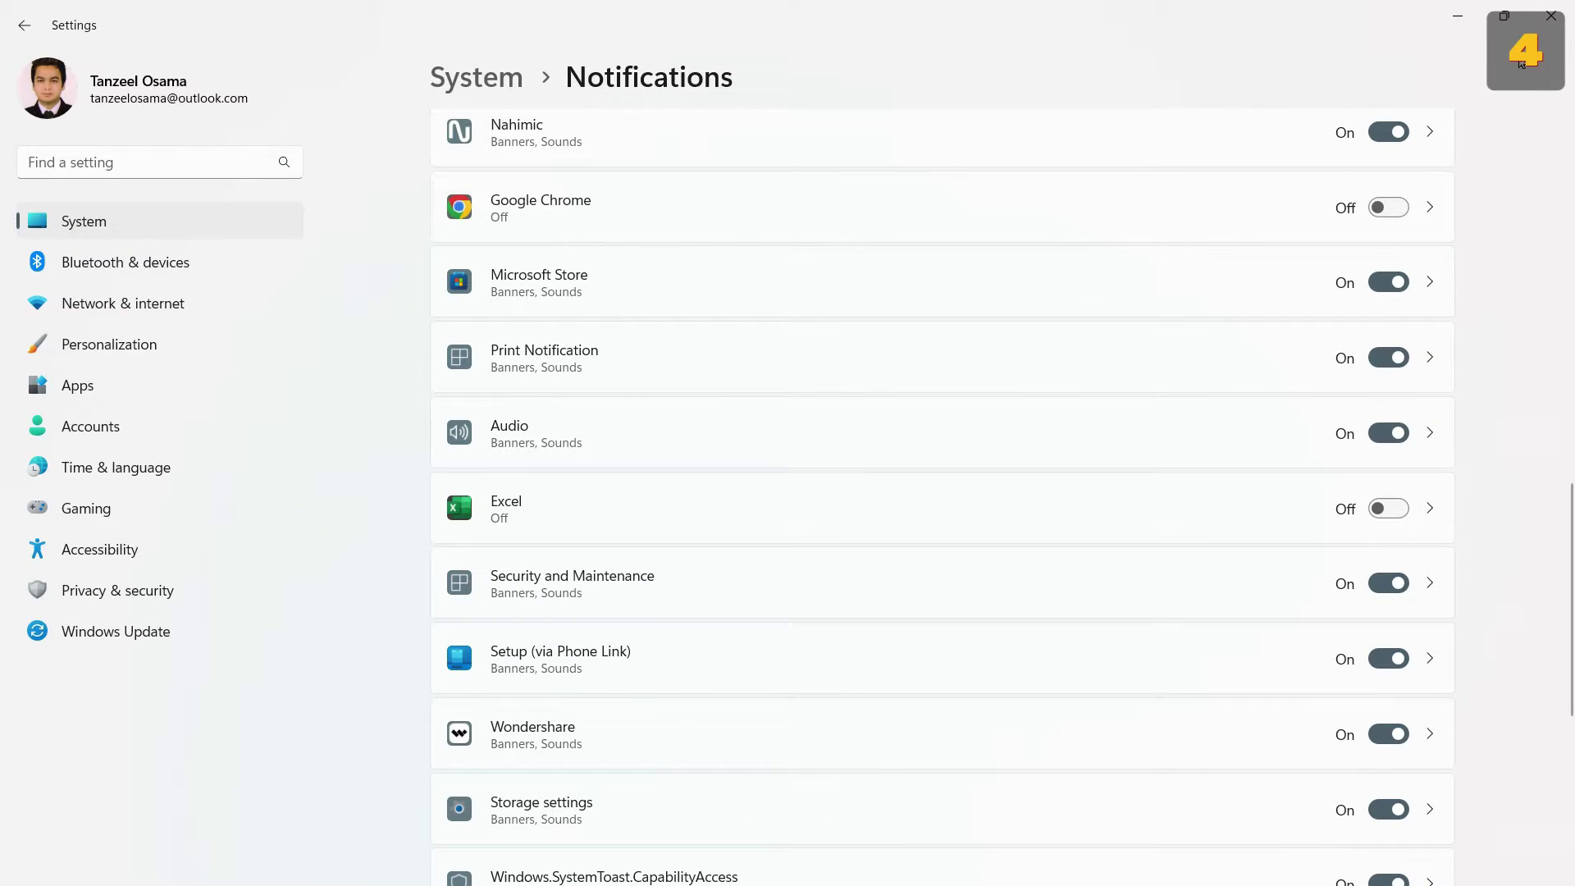
{"action": "left_click", "coordinate": [1551, 16]}
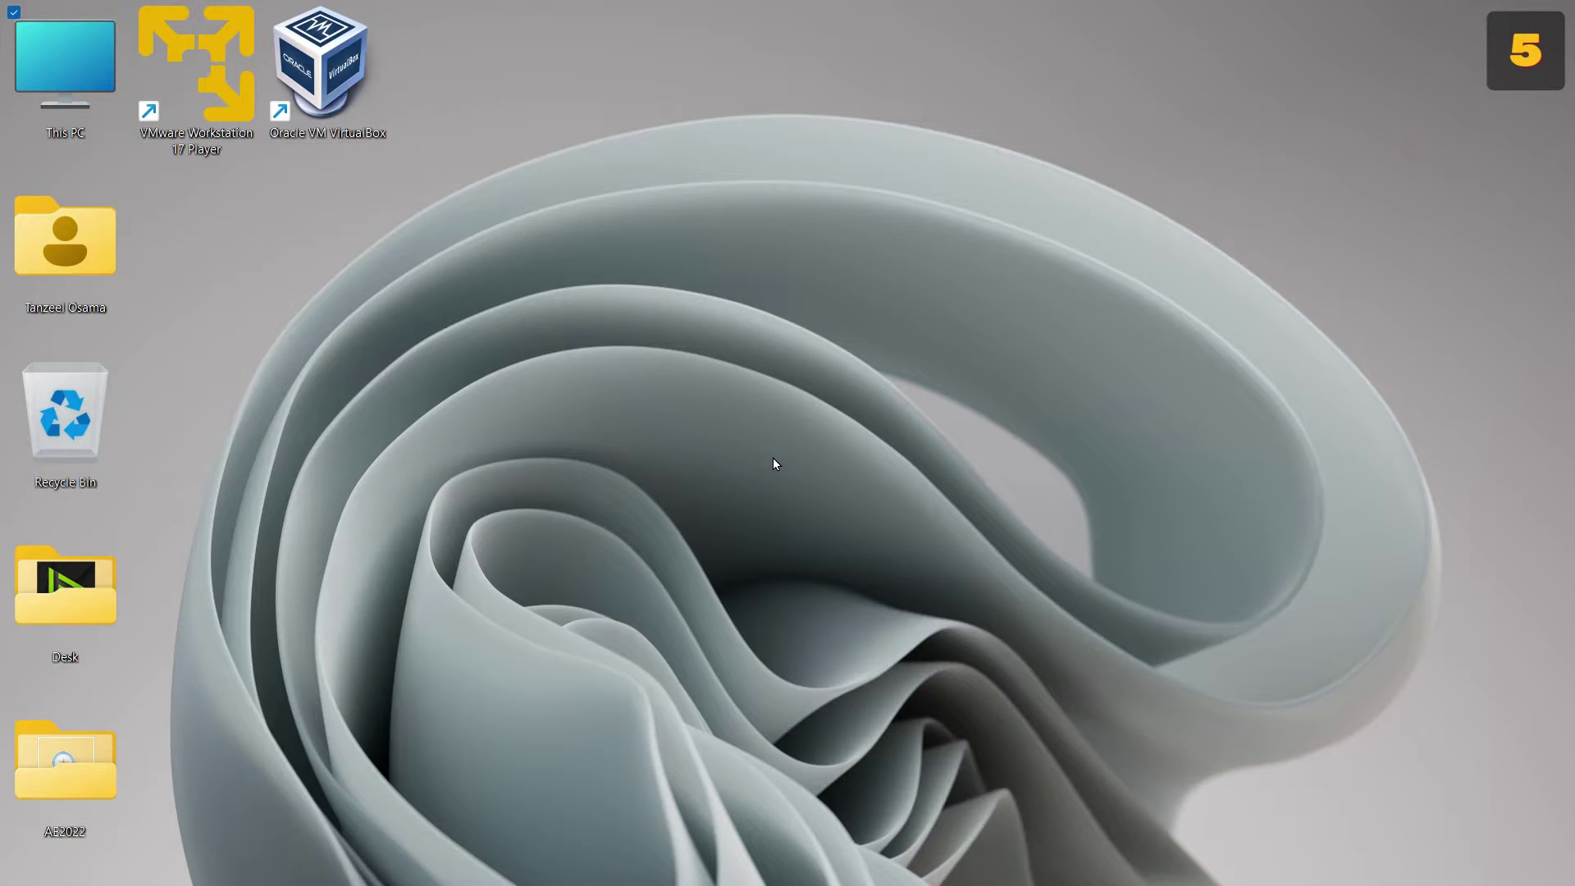
From the Start right-click menu, open Settings and run Check for updates under Windows Update.
{"action": "mouse_move", "coordinate": [630, 883]}
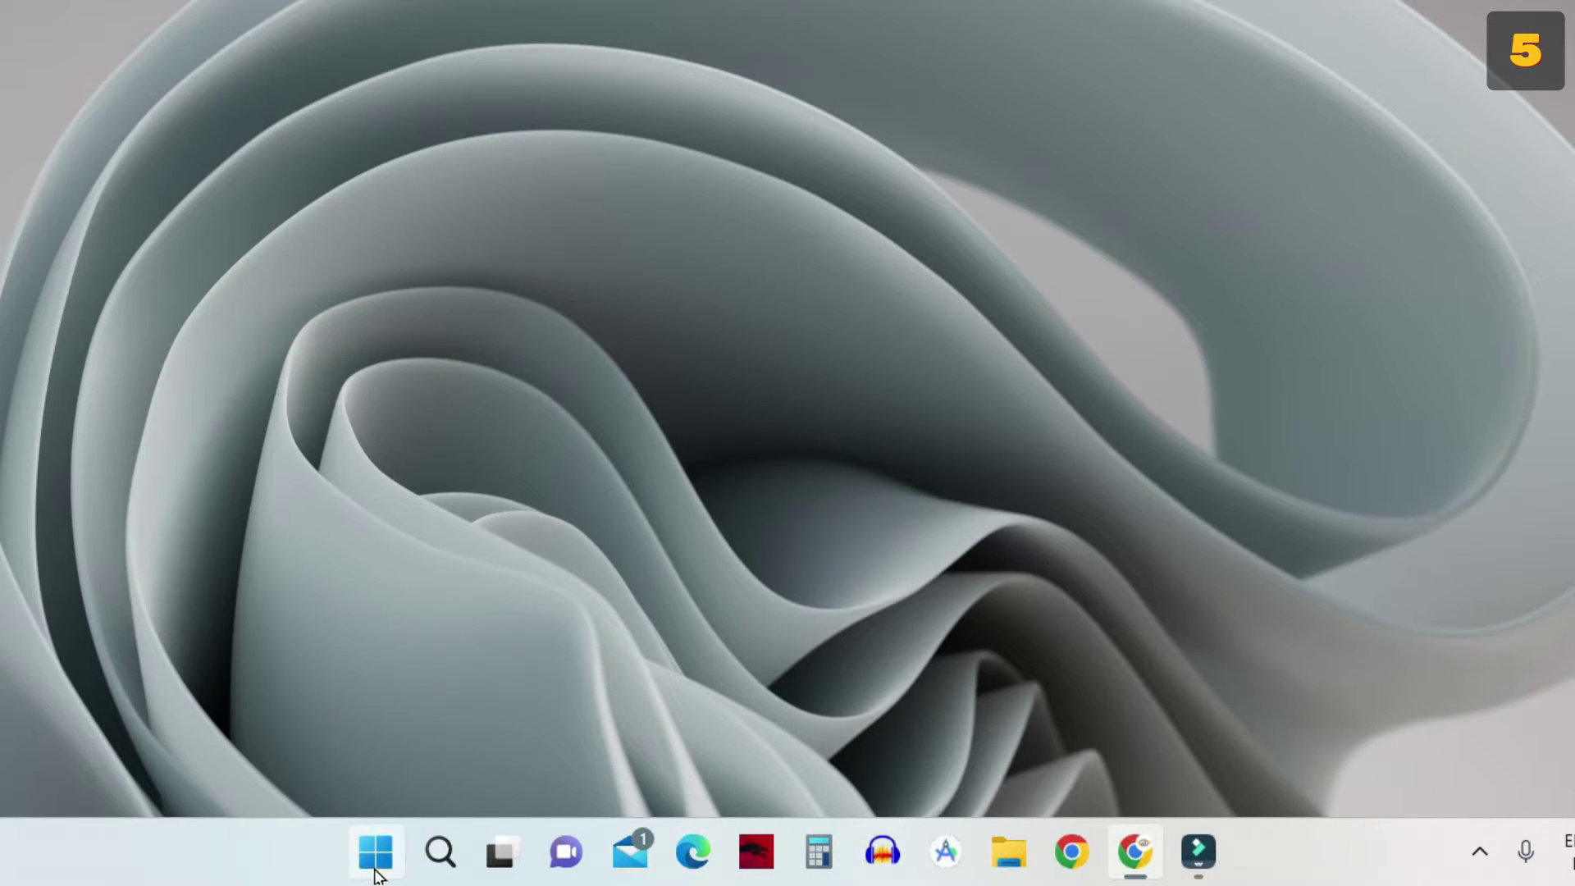
{"action": "right_click", "coordinate": [376, 874]}
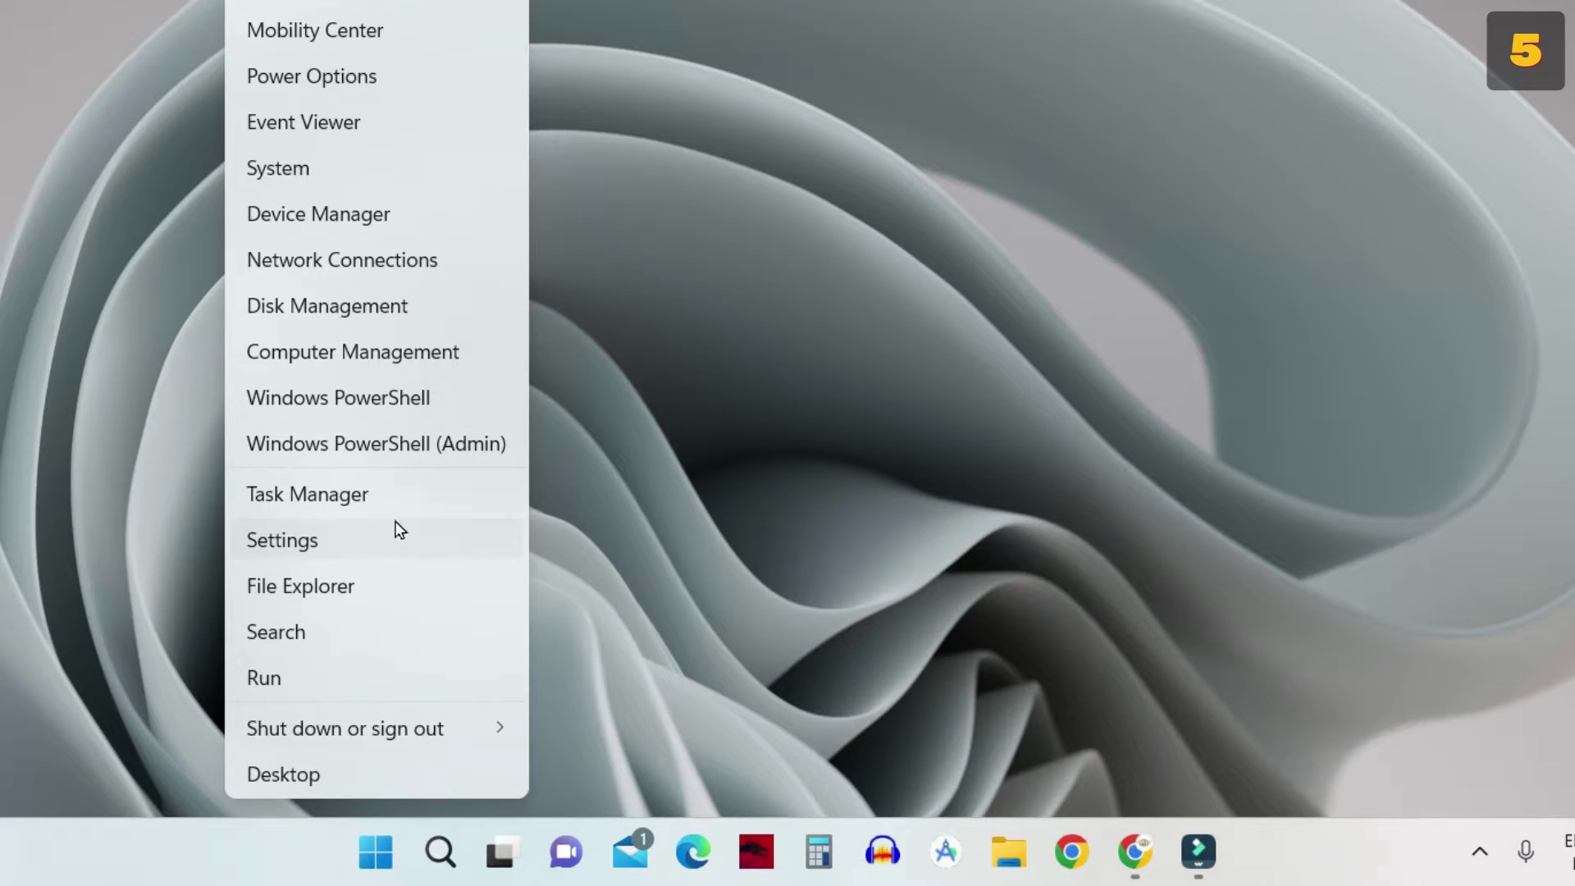
{"action": "left_click", "coordinate": [391, 543]}
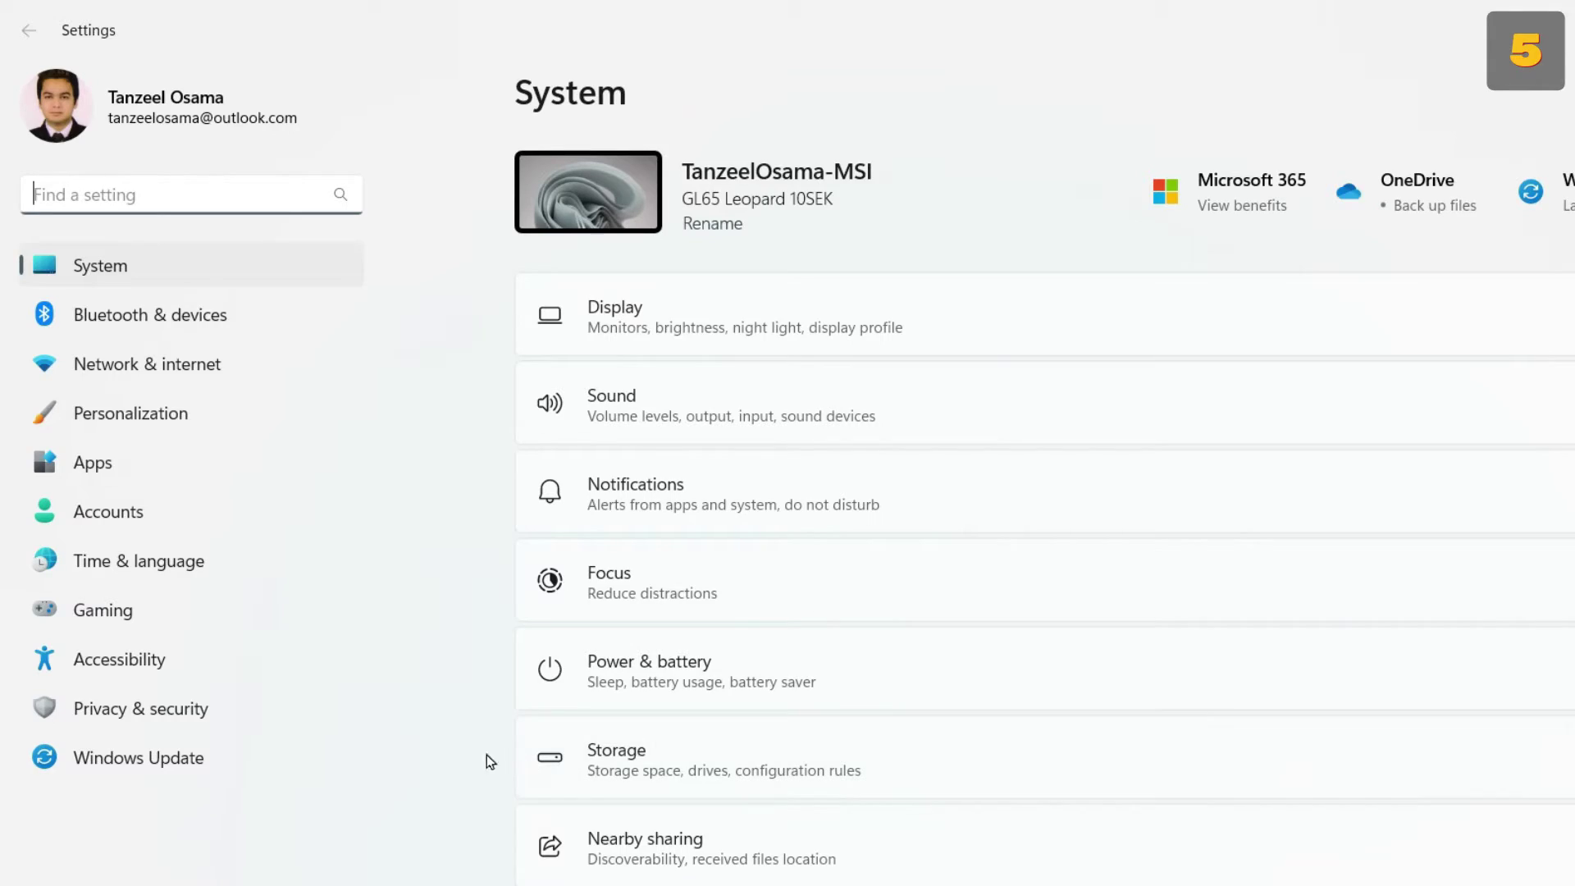
{"action": "left_click", "coordinate": [157, 776]}
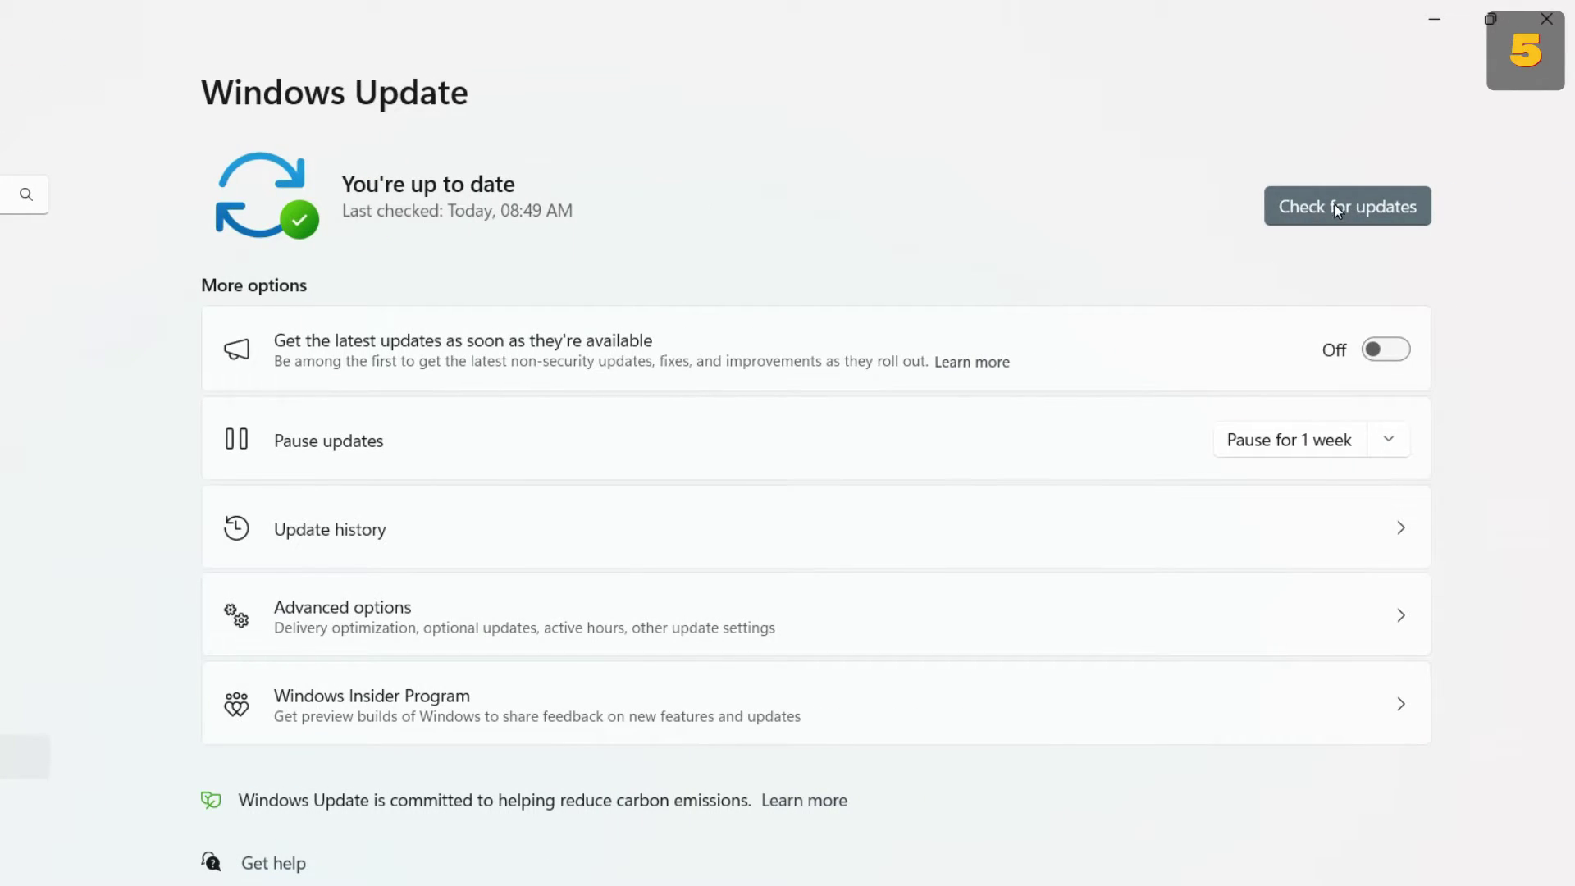
{"action": "left_click", "coordinate": [1352, 209]}
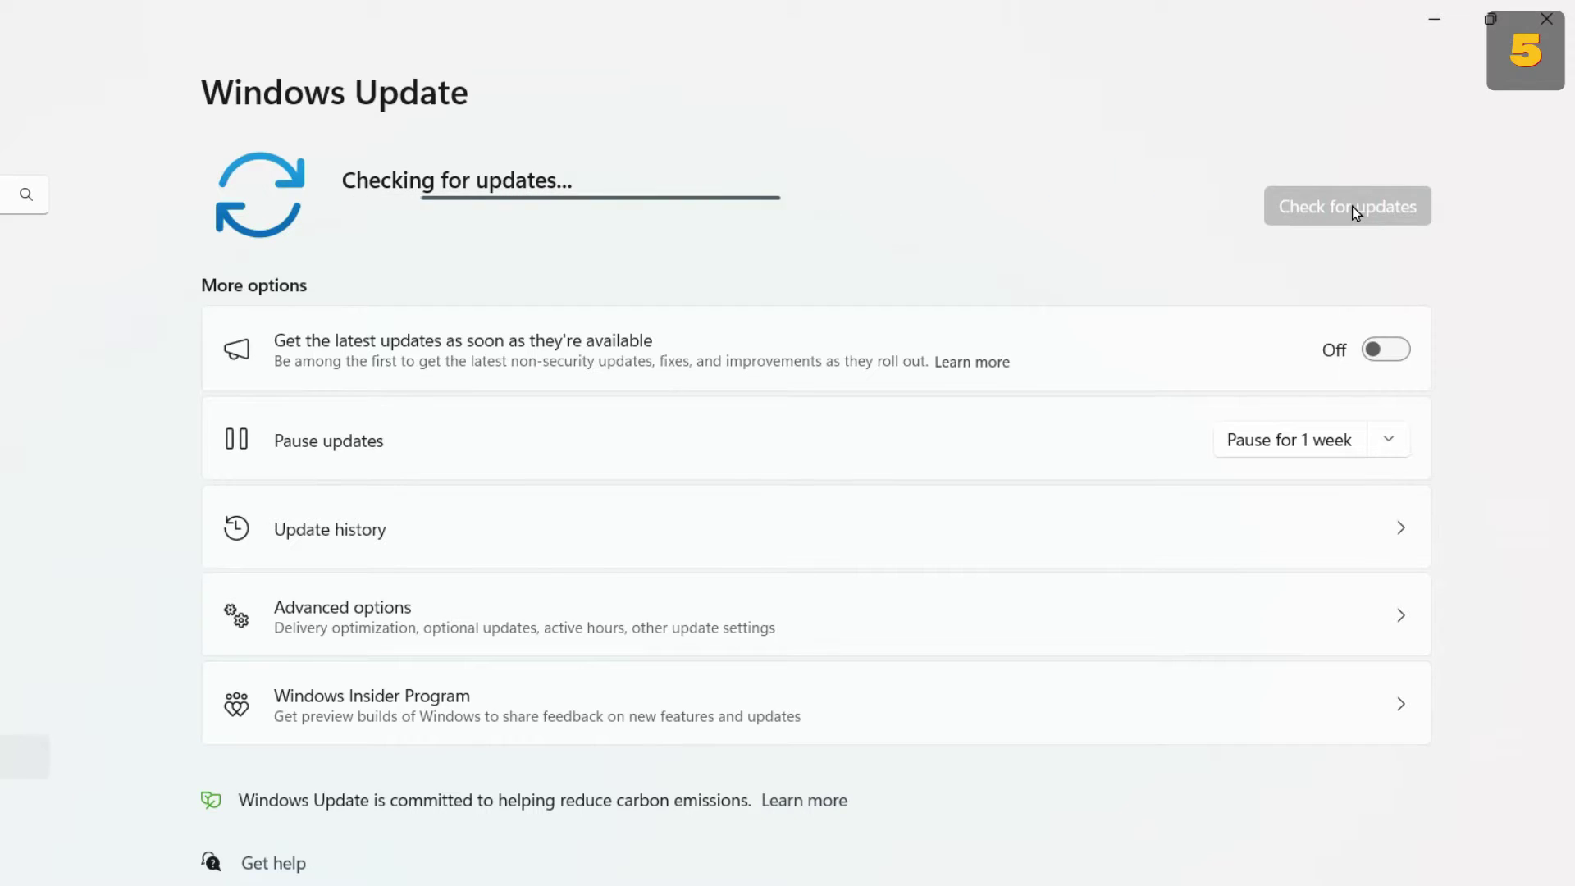